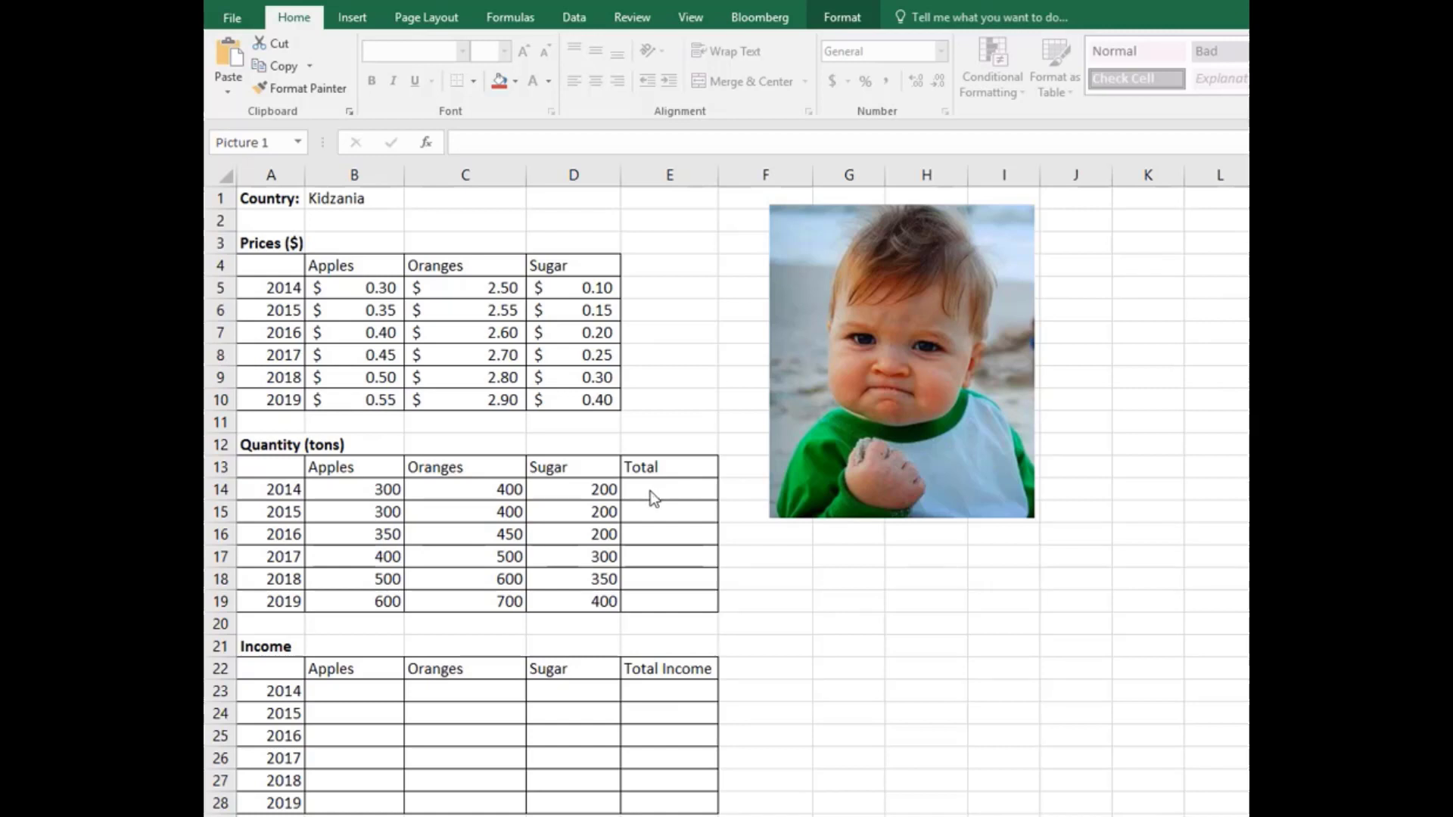
- Enter =SUM(B14:D14) in E14 so the 2014 quantity total shows 900
click(652, 490)
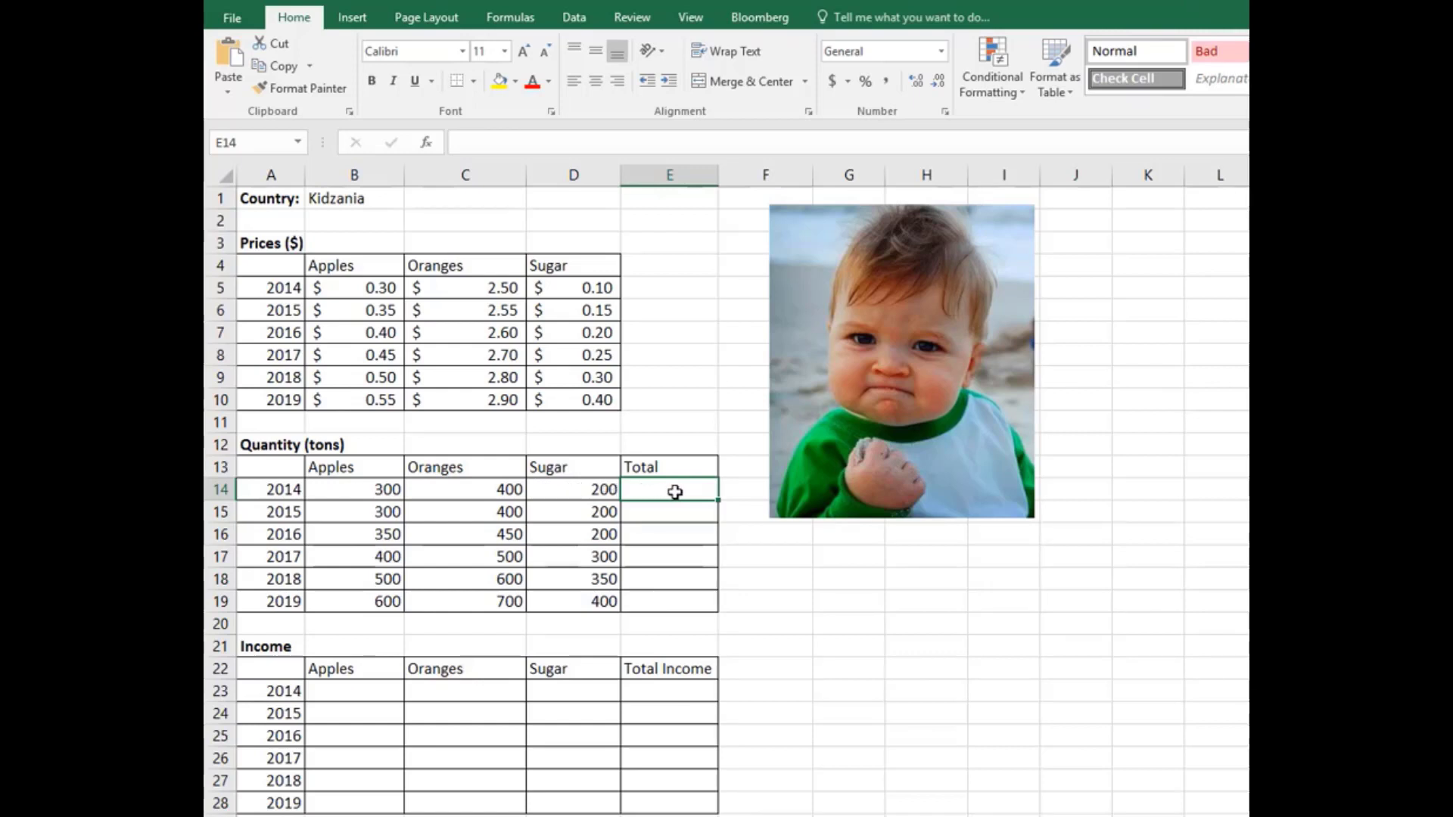
text(=ss)
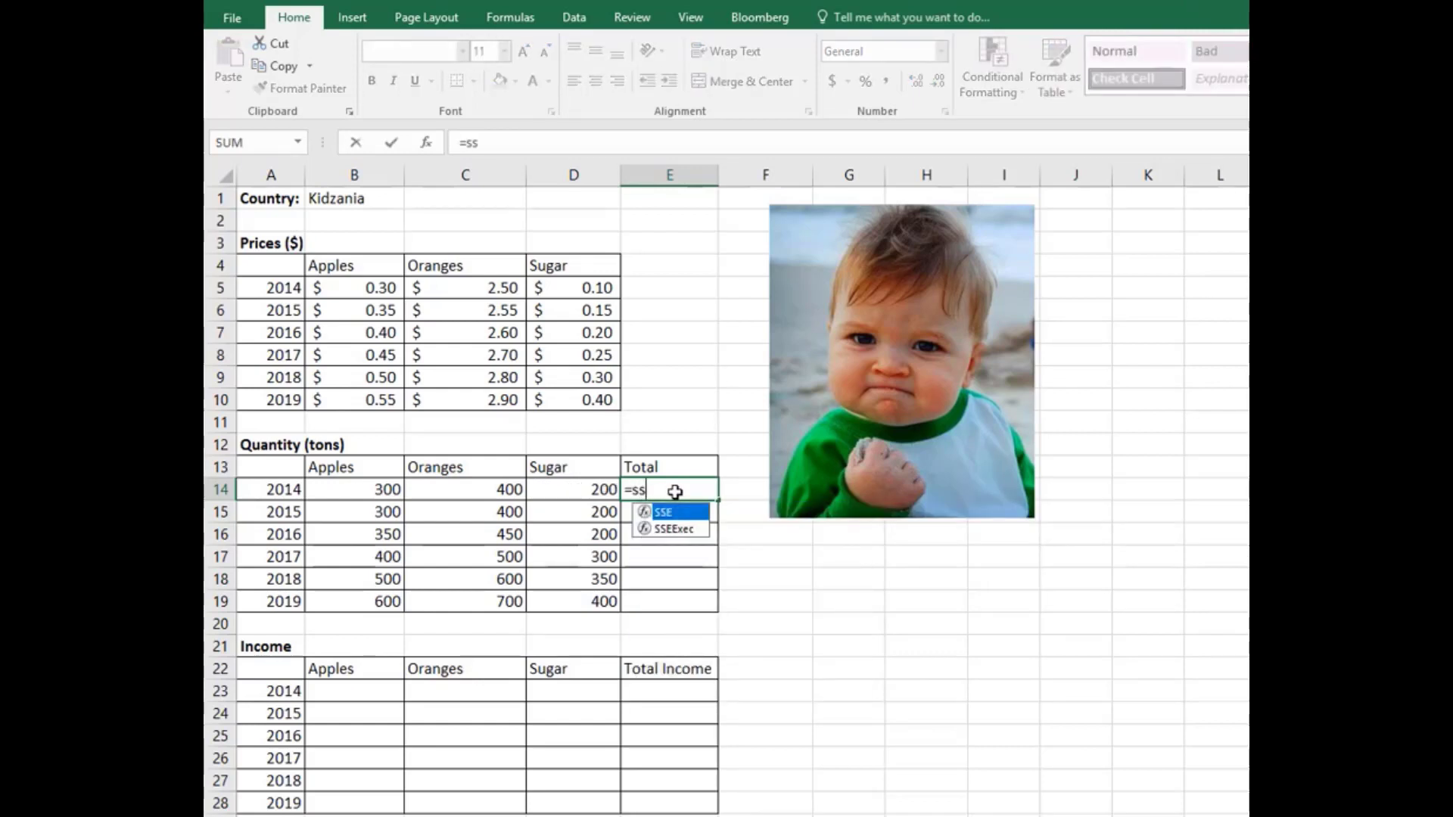
key(BackSpace)
text(um)
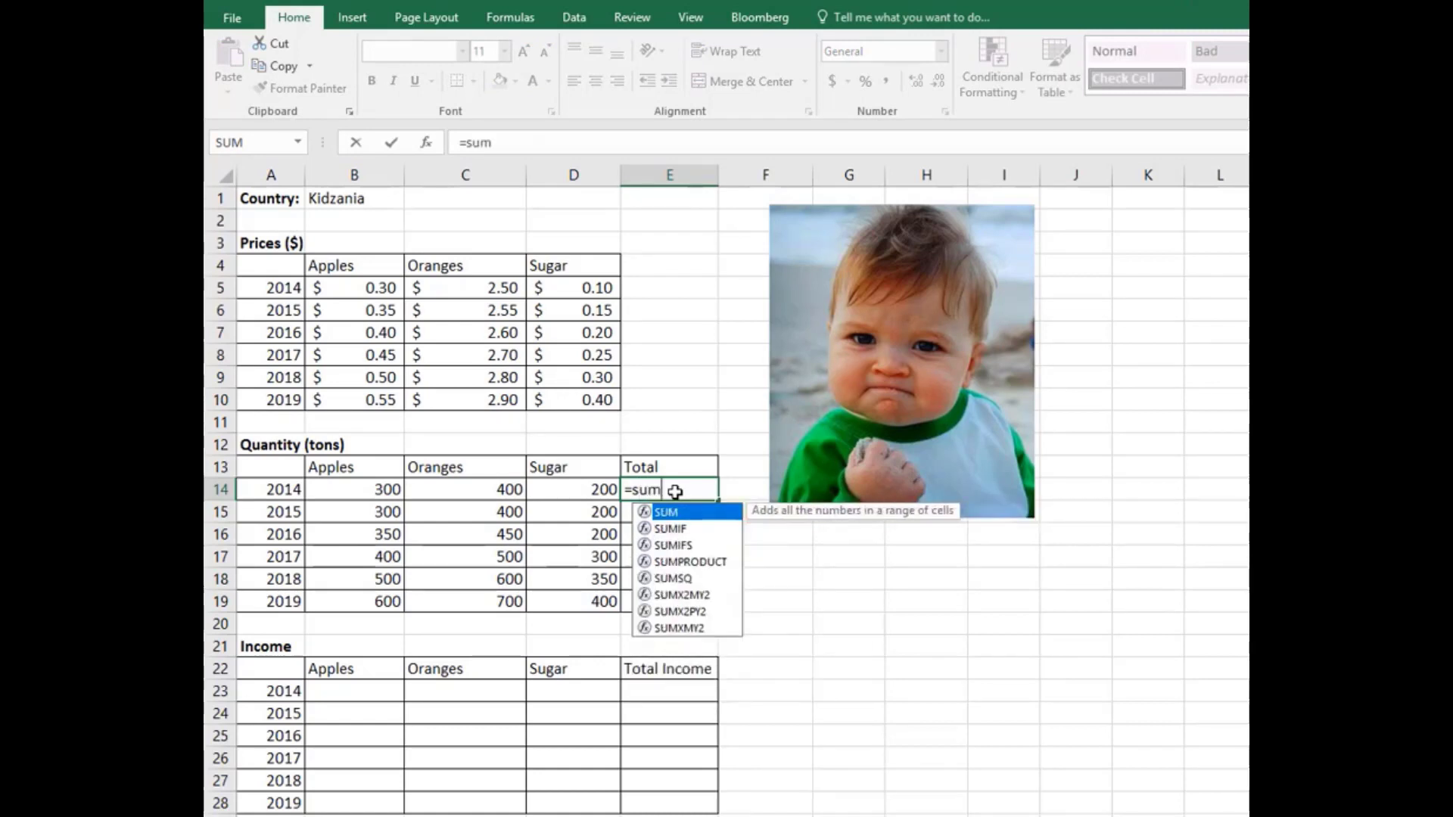
key(Tab)
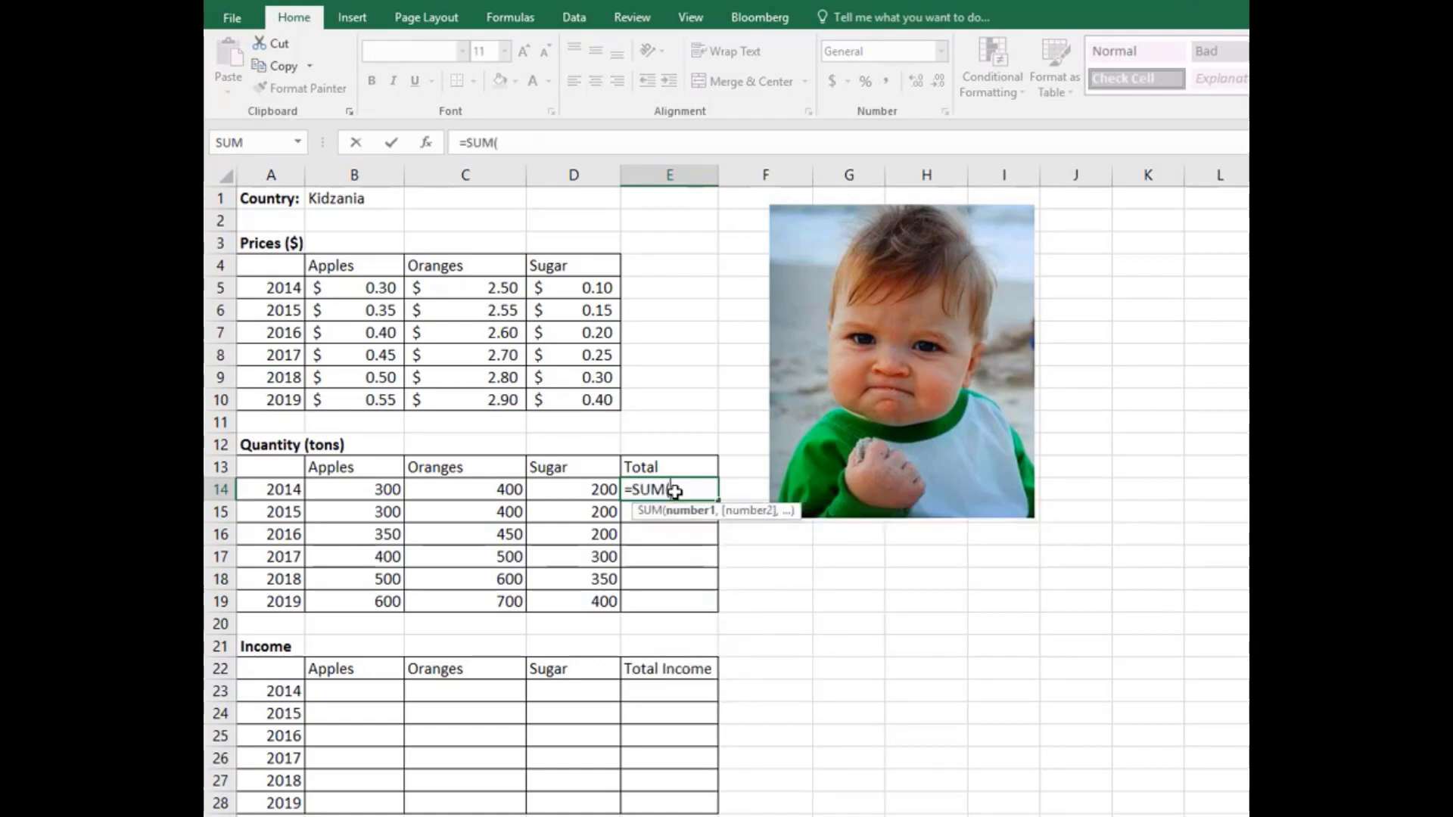
drag(359, 490, 575, 489)
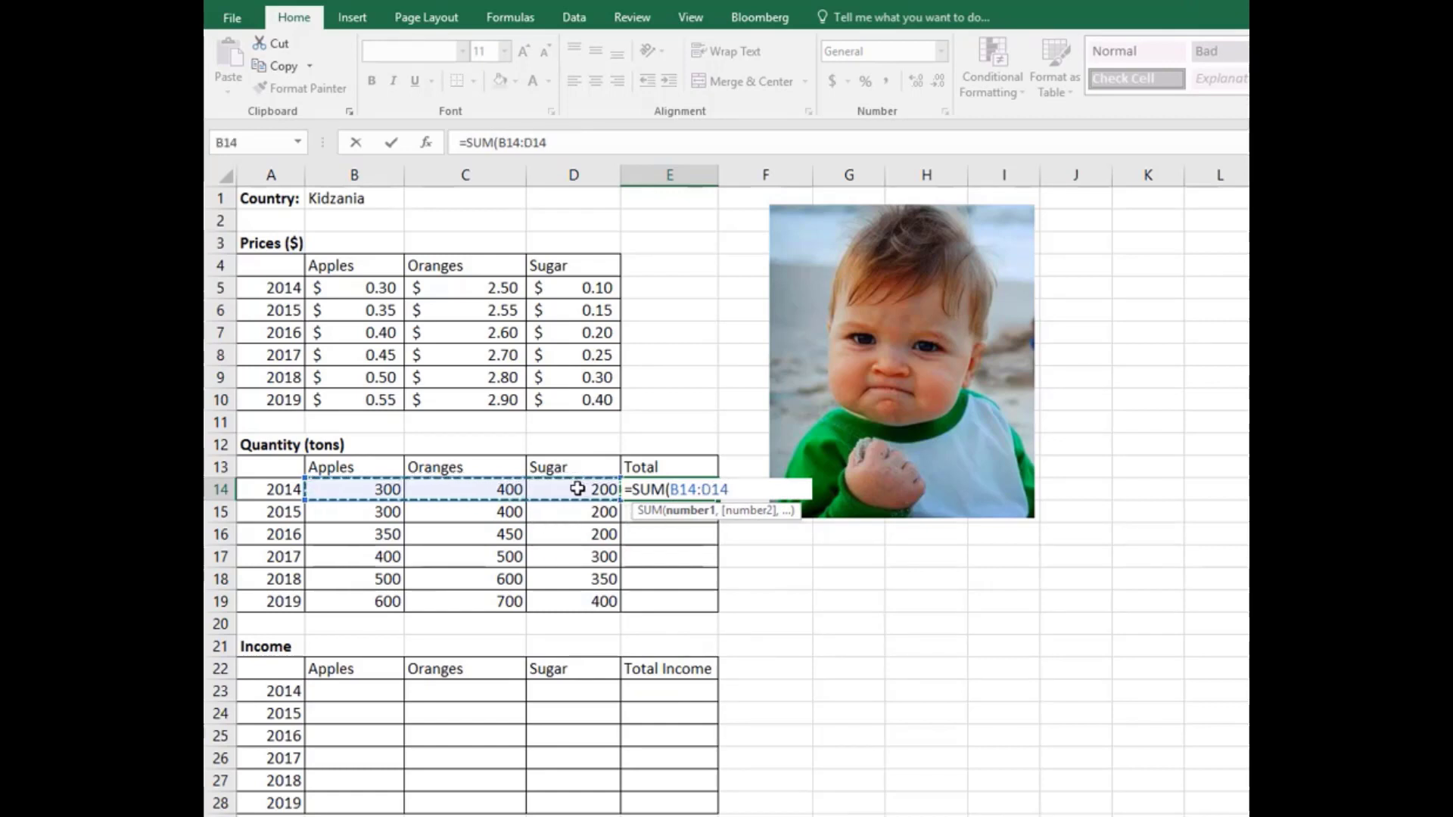
key(Return)
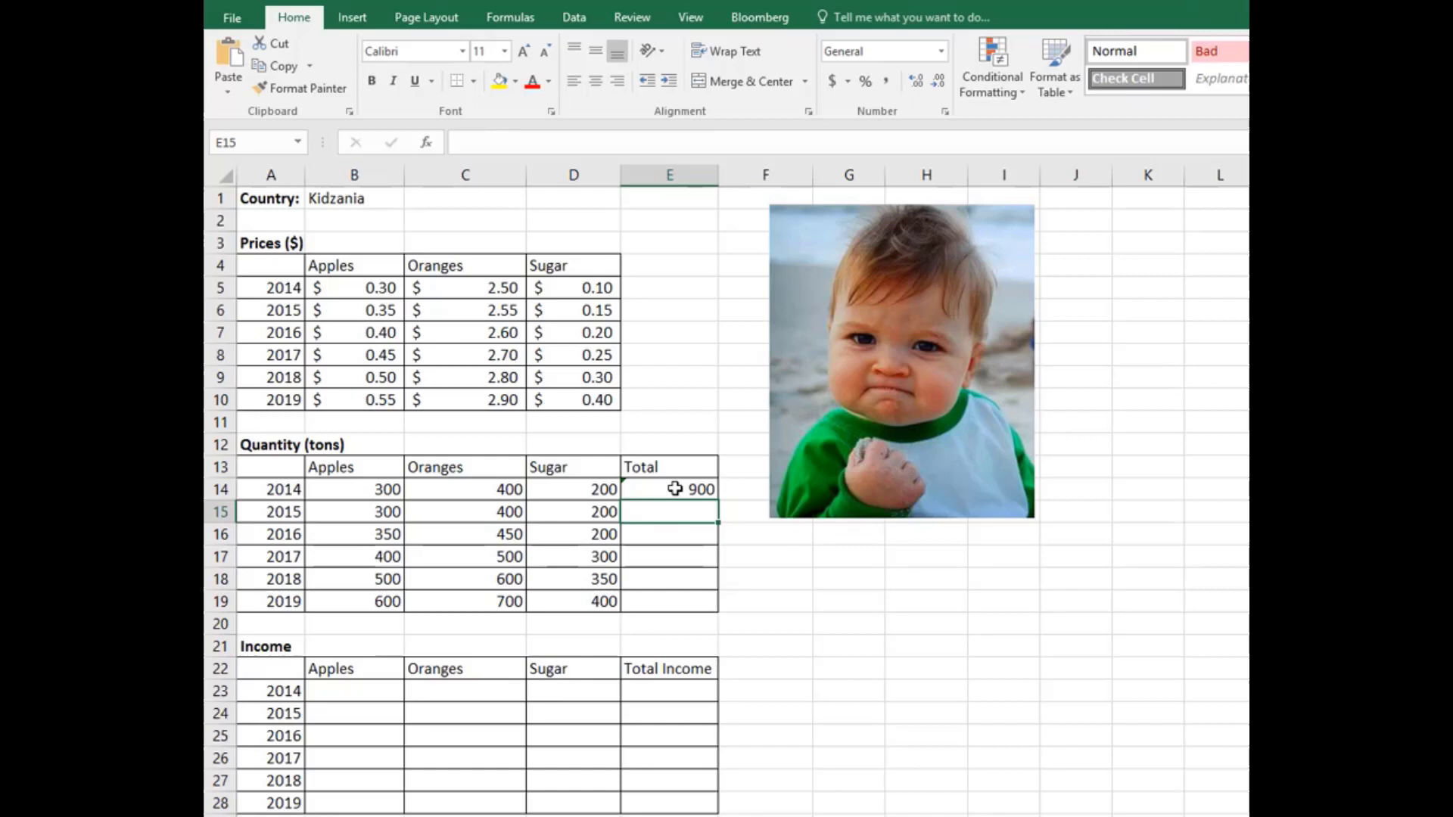
- Copy the E14 total formula down to E19, then check the 2015 and 2016 formulas
click(674, 489)
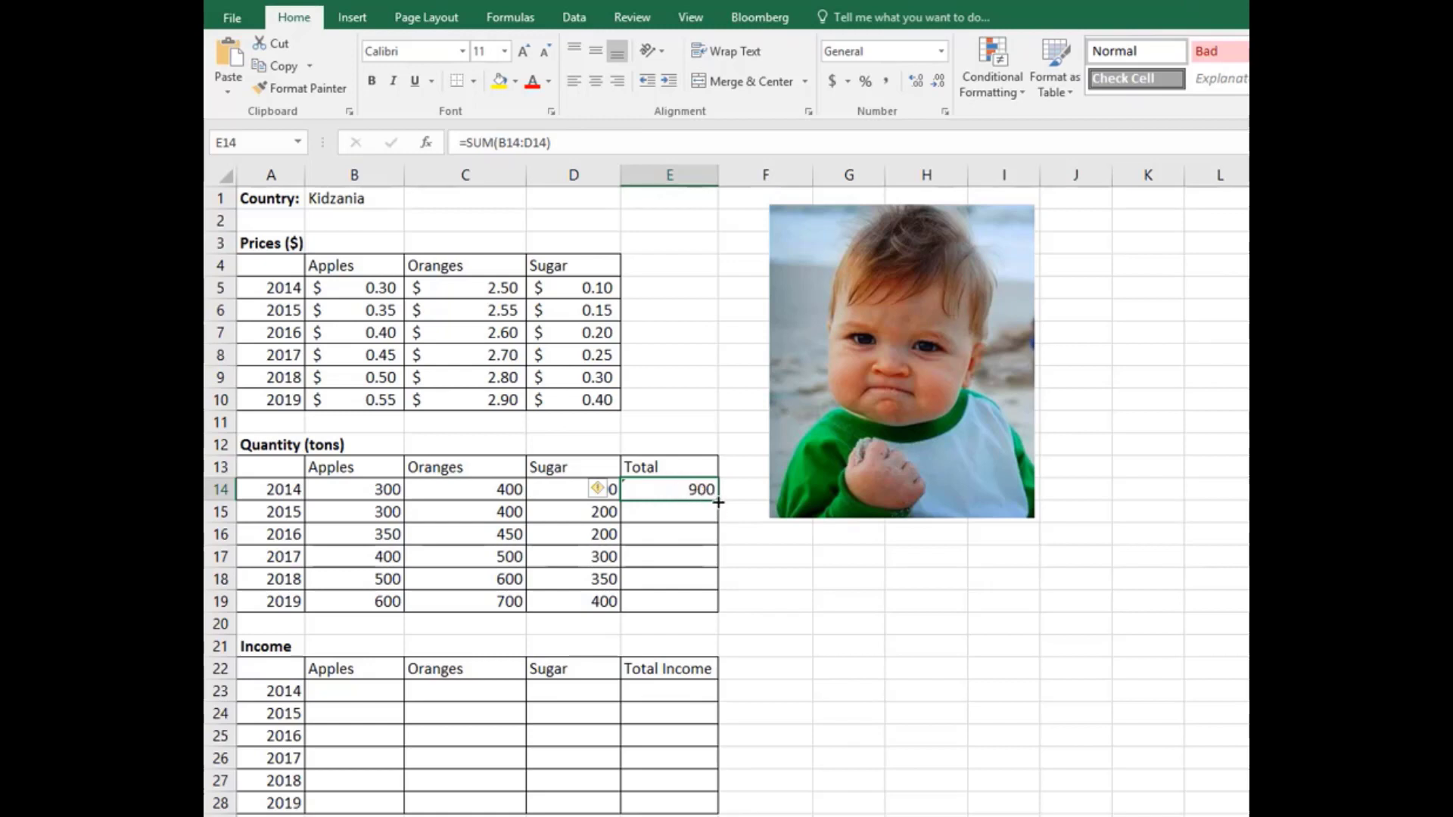
drag(718, 501, 717, 609)
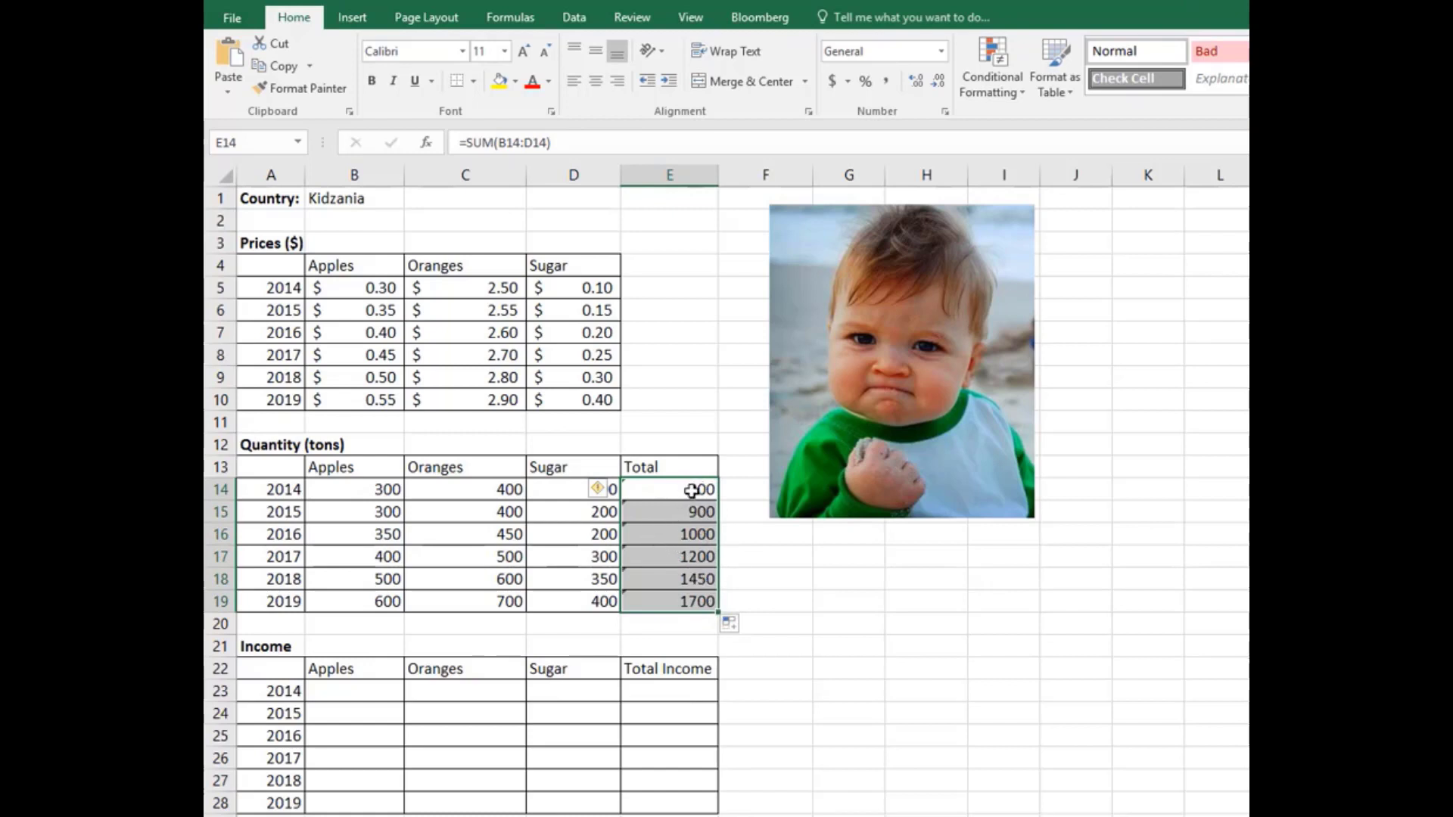
click(686, 489)
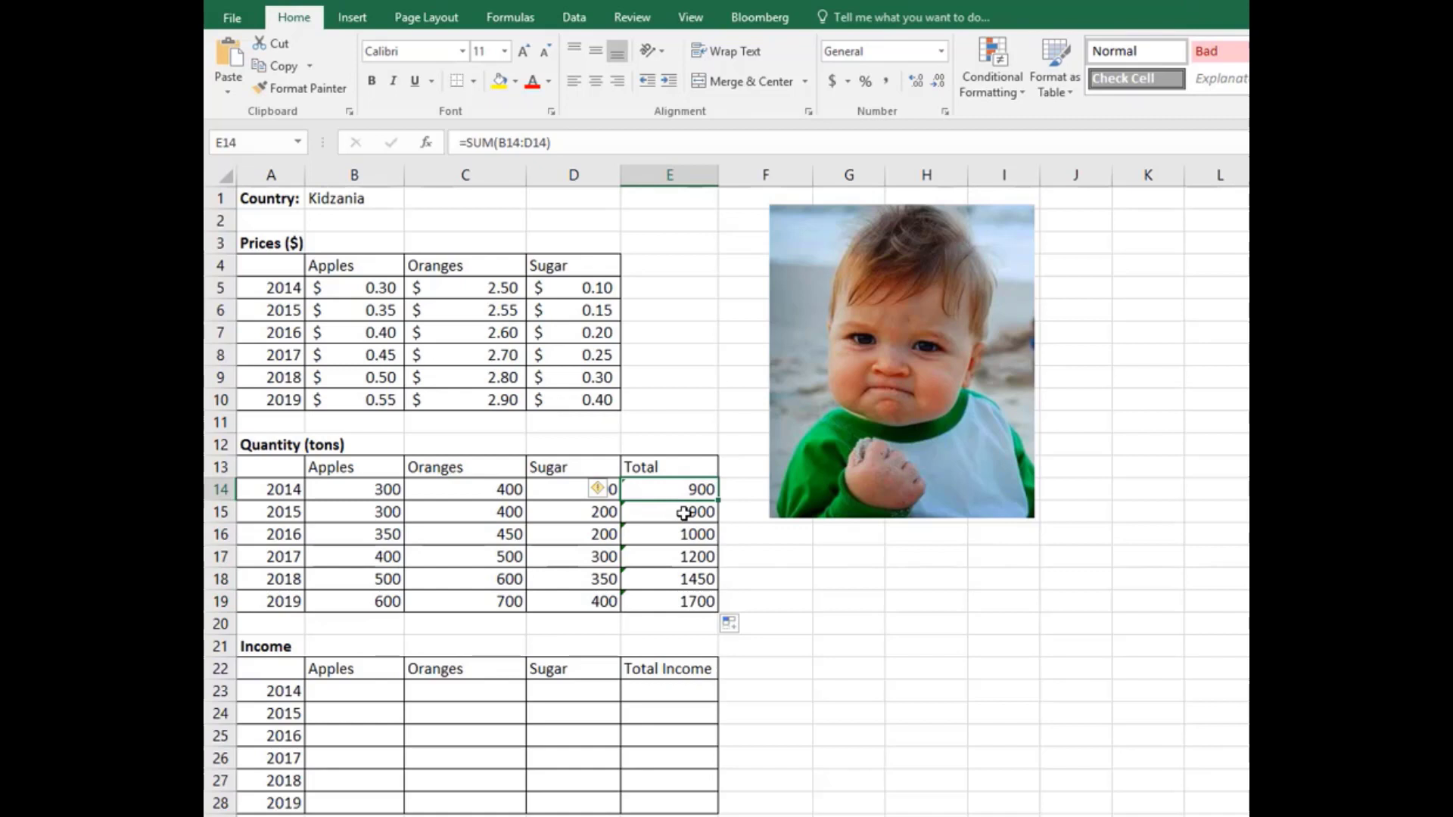
click(688, 510)
click(687, 537)
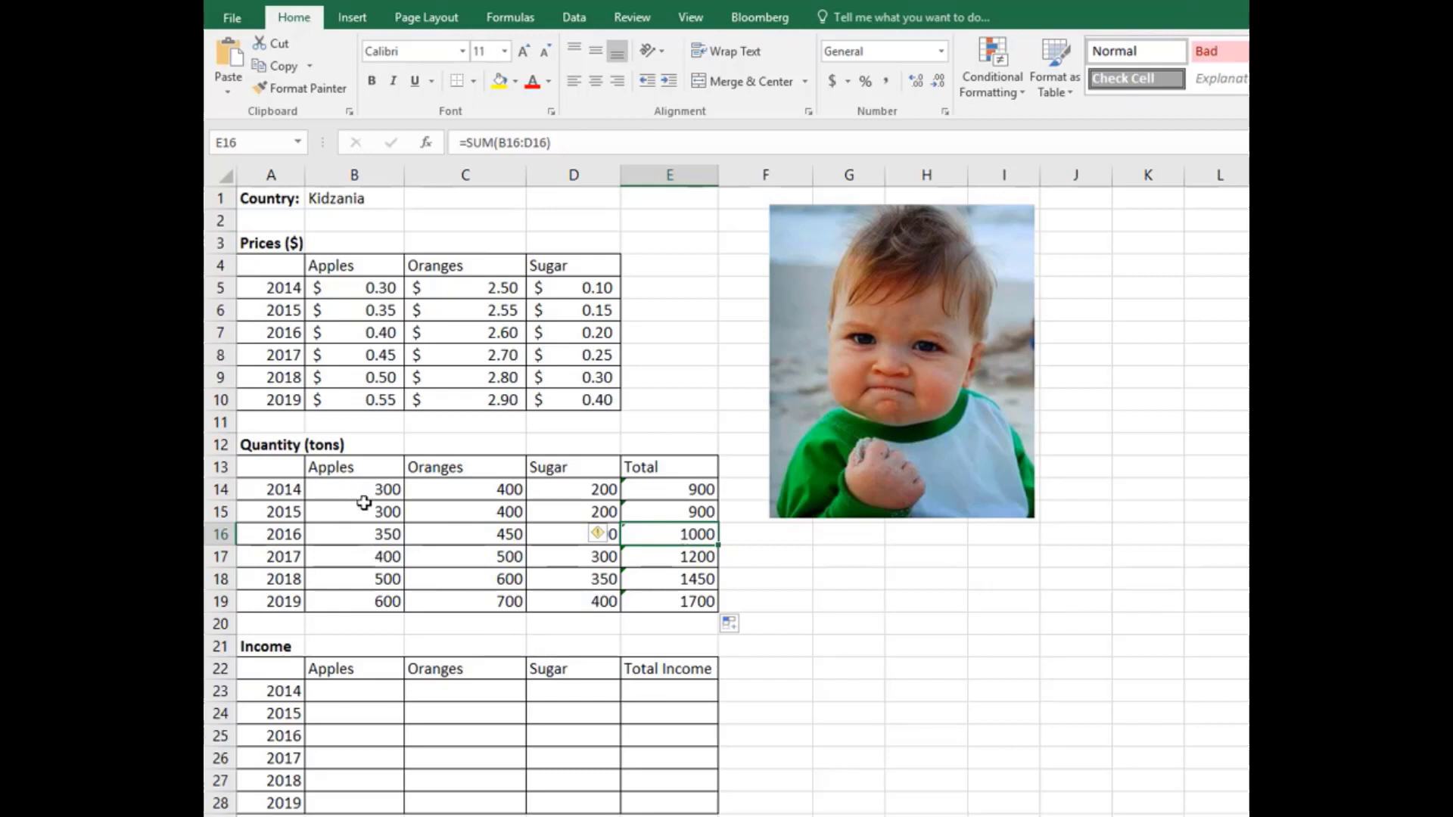
- Enter =B14*B5 in B23 so the 2014 Apples income shows $90.00
click(366, 696)
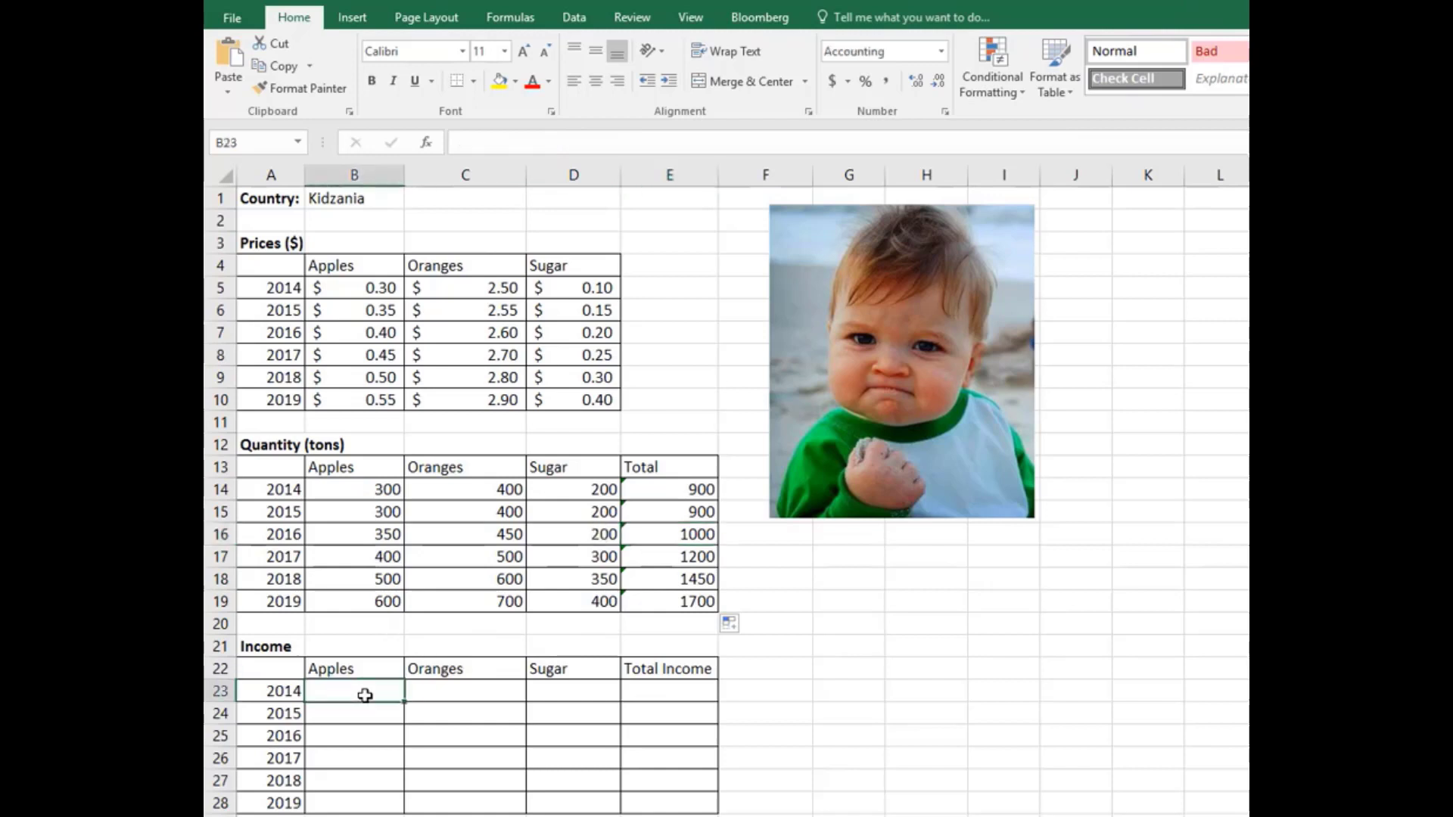
text(=)
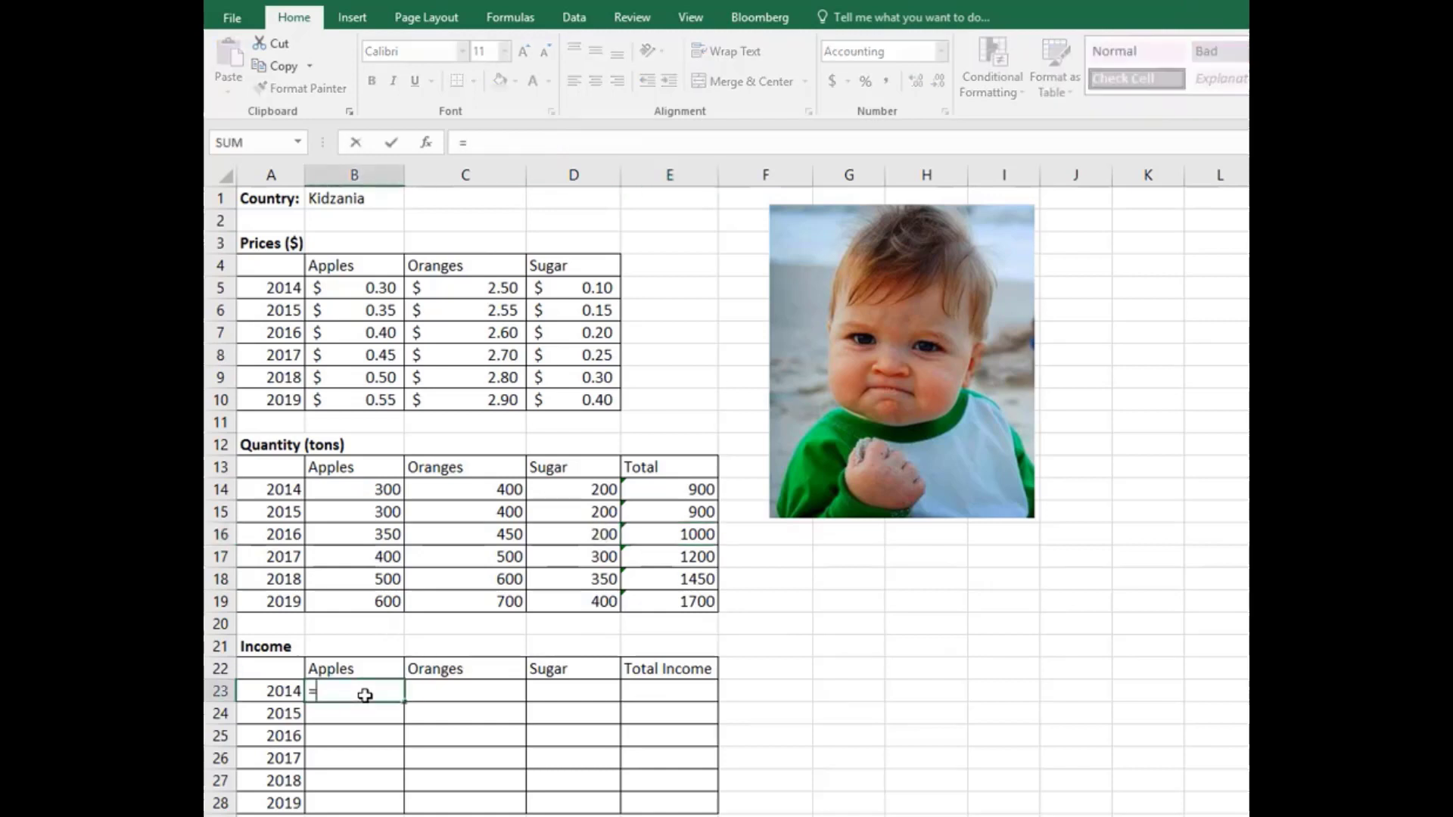
click(366, 491)
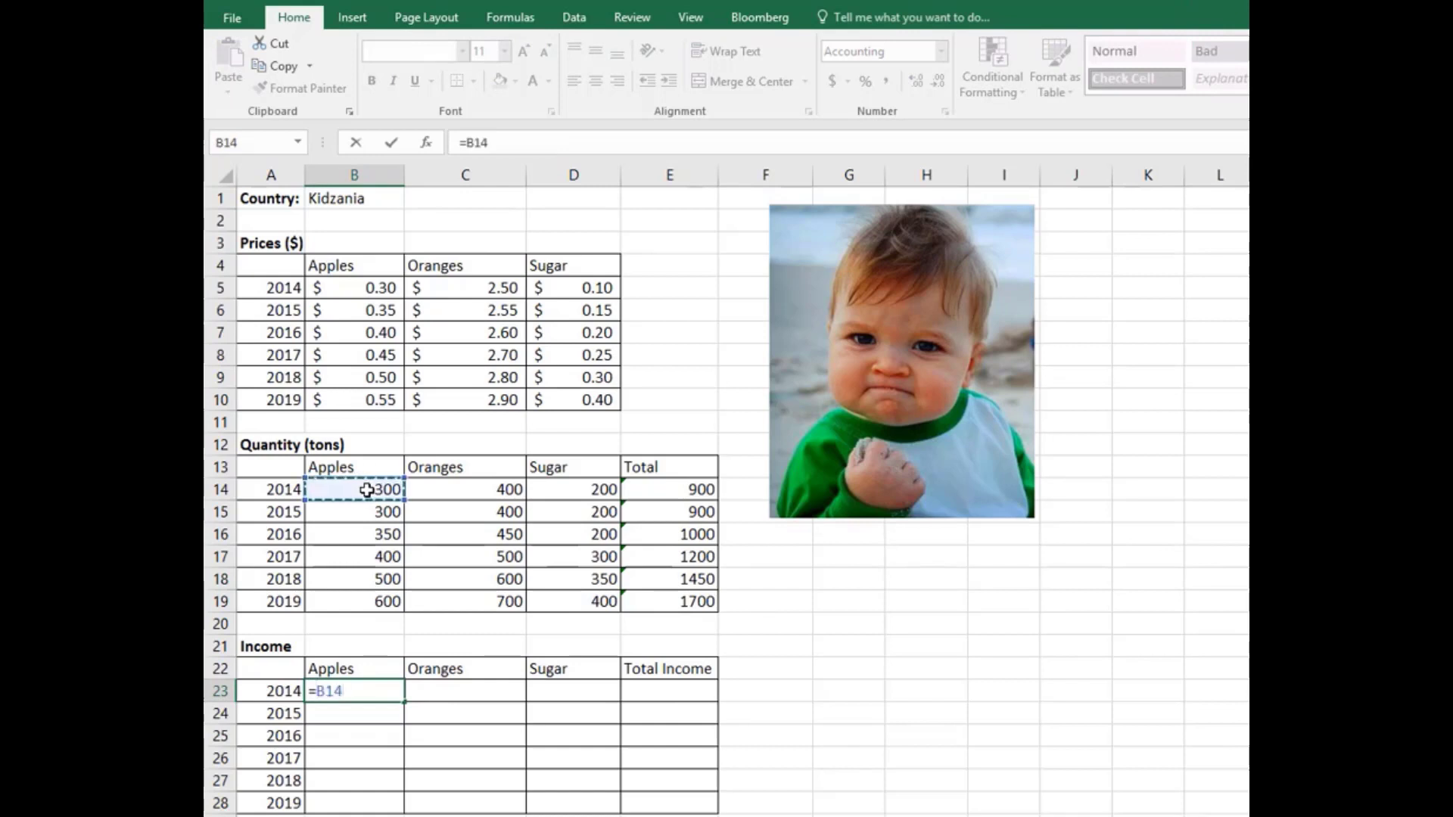
text(*)
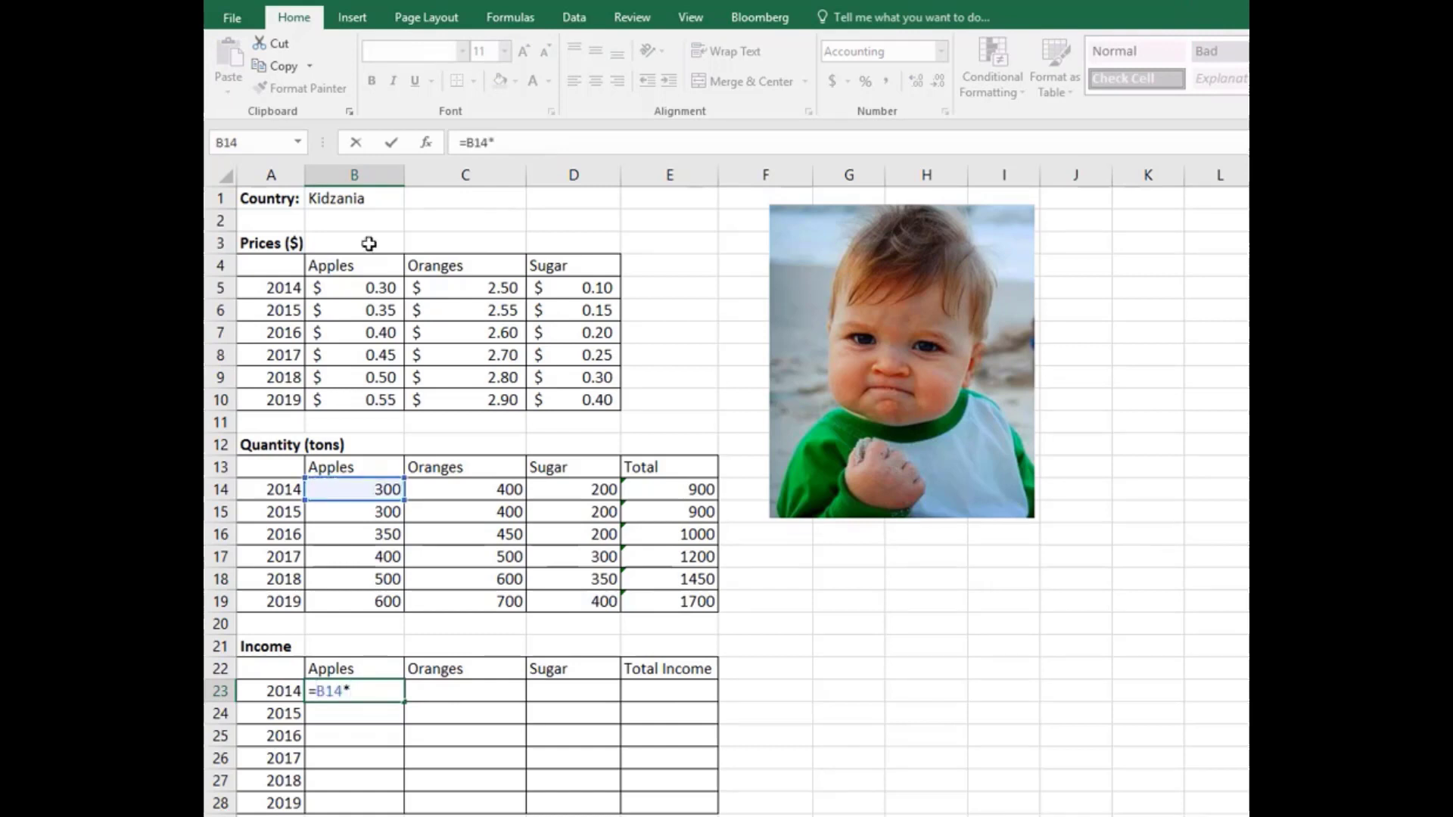
click(358, 290)
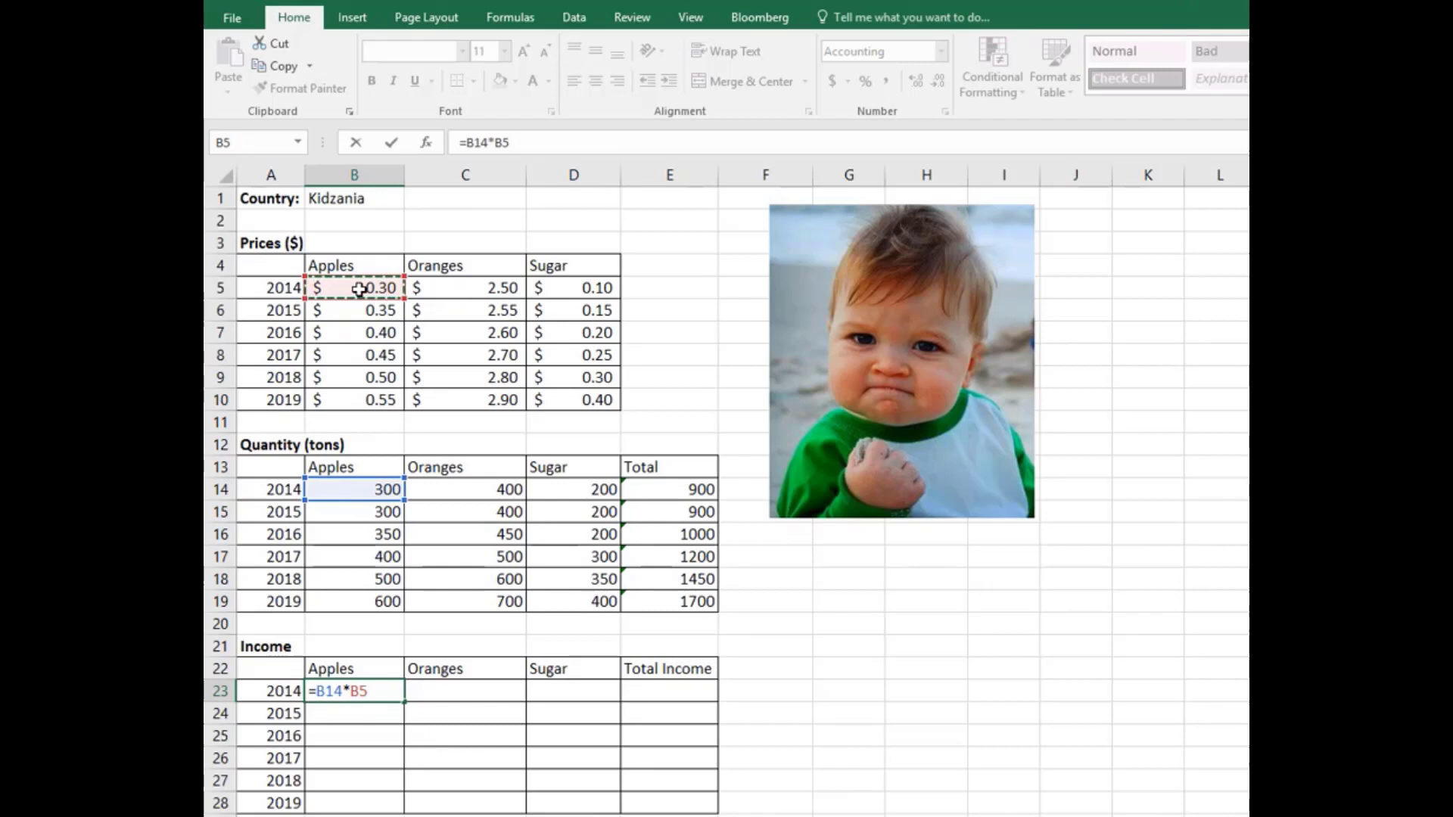
key(Return)
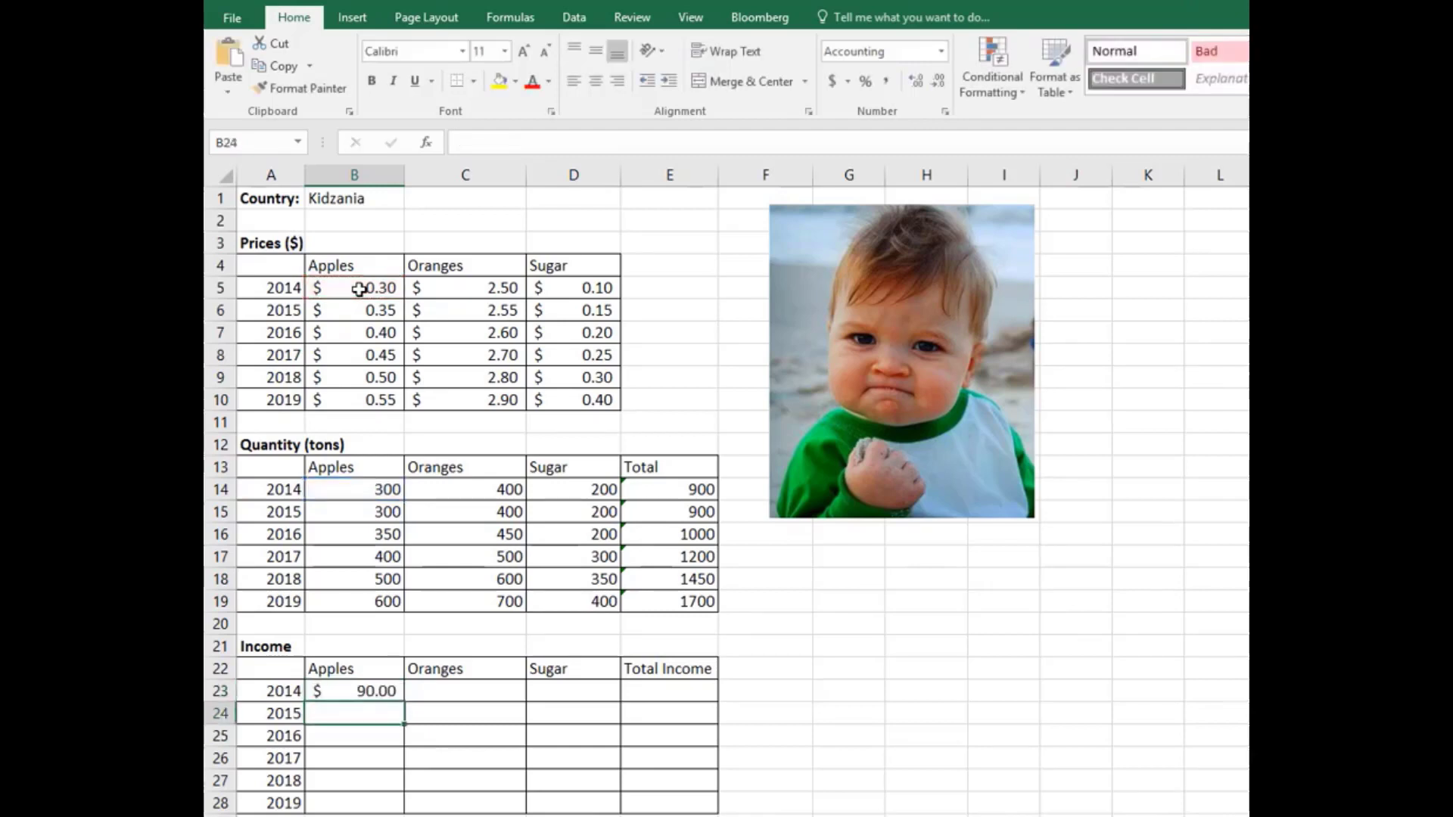
- Copy B23's income formula down to row 28, then across to Oranges and Sugar
click(393, 692)
drag(405, 704, 405, 812)
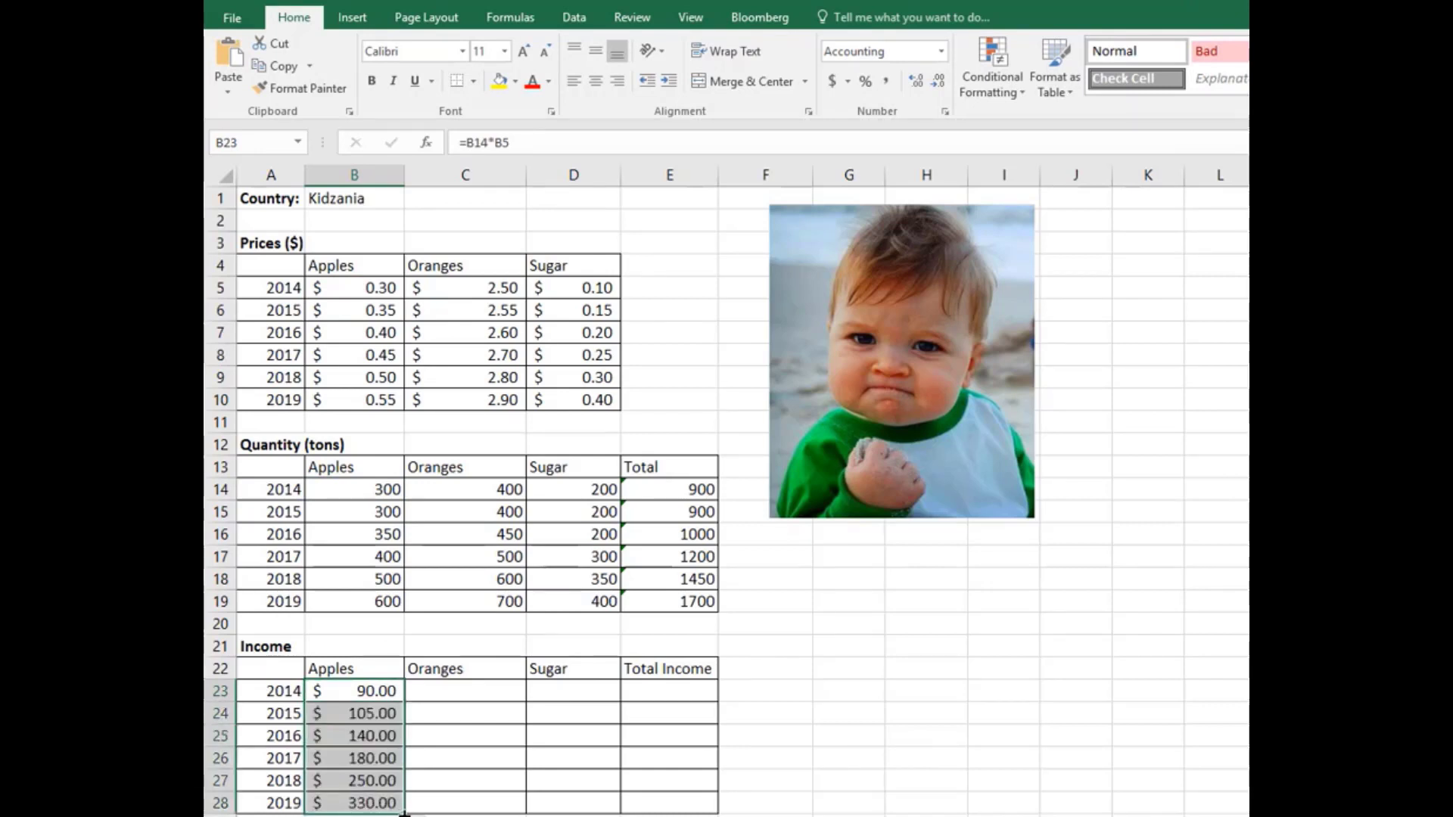
drag(405, 813, 603, 808)
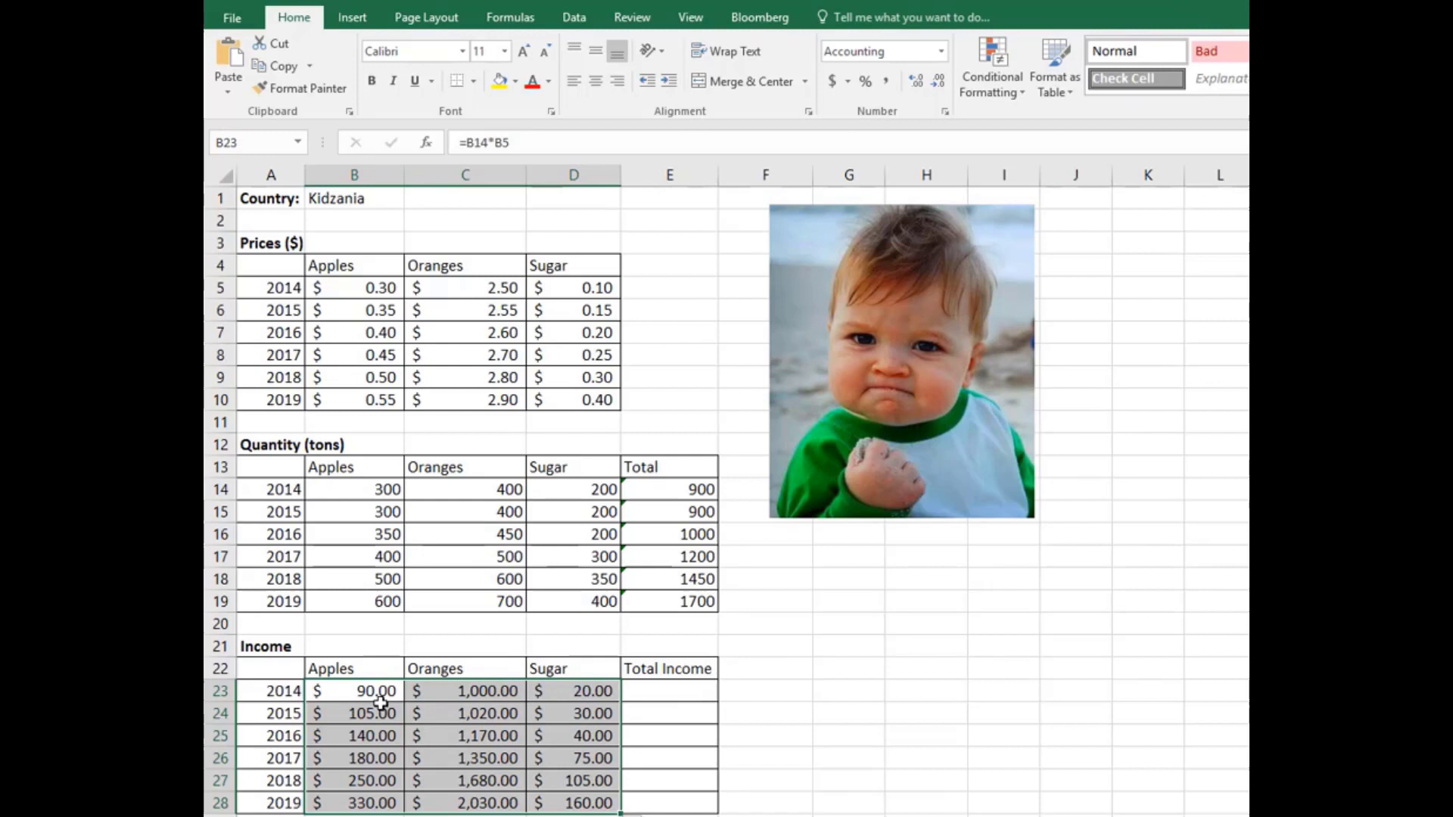
click(576, 801)
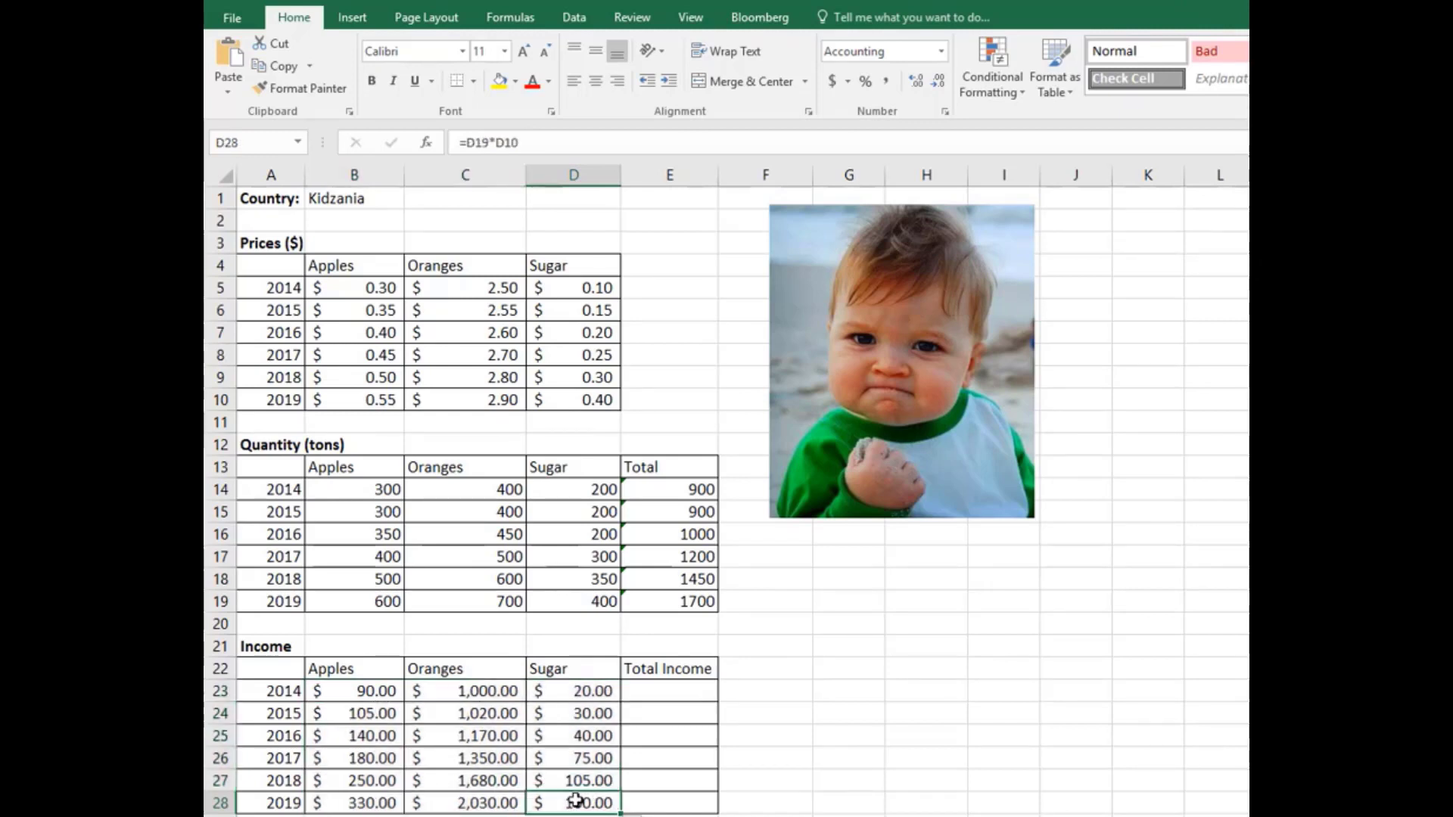
click(566, 143)
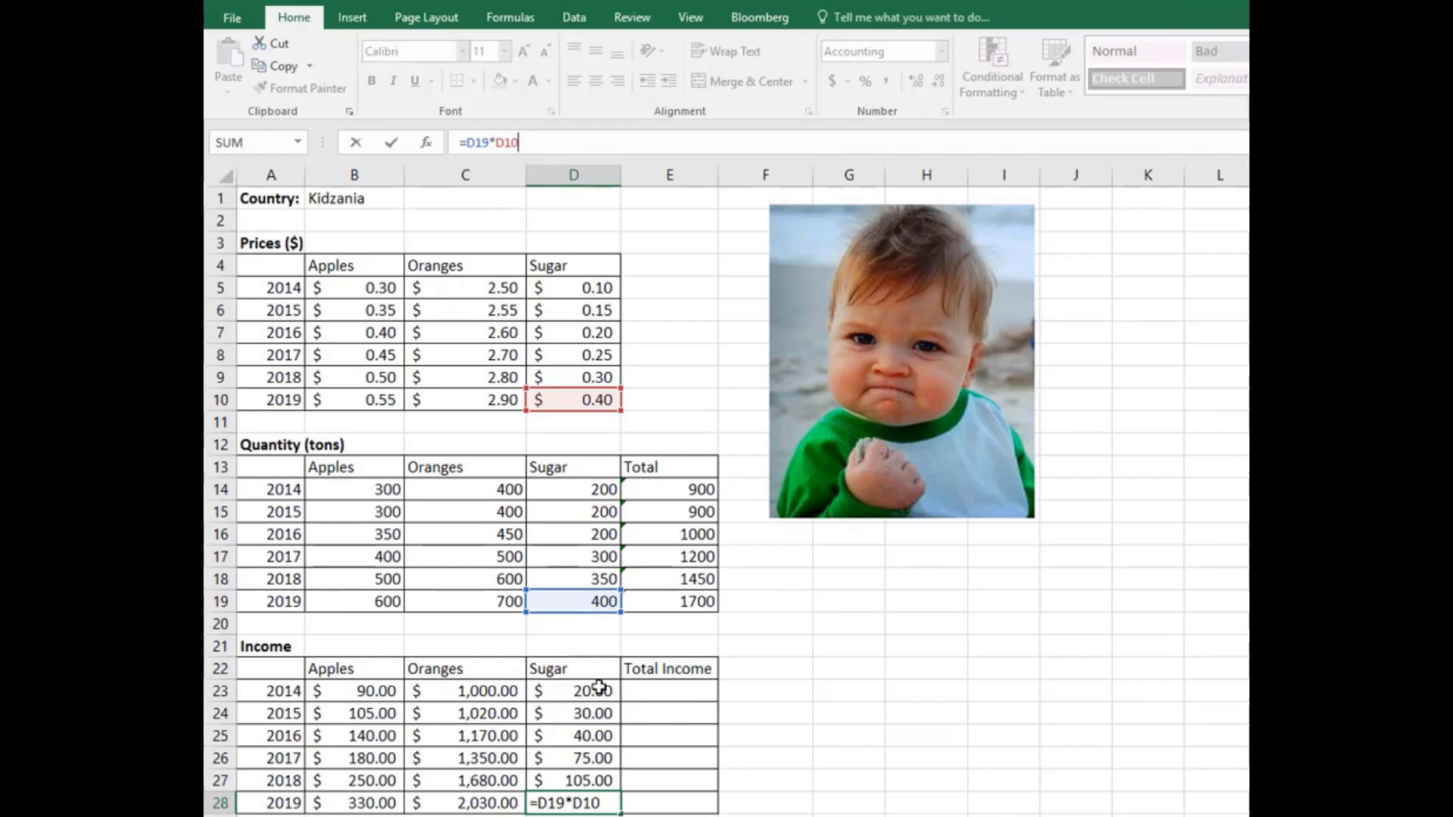
key(Return)
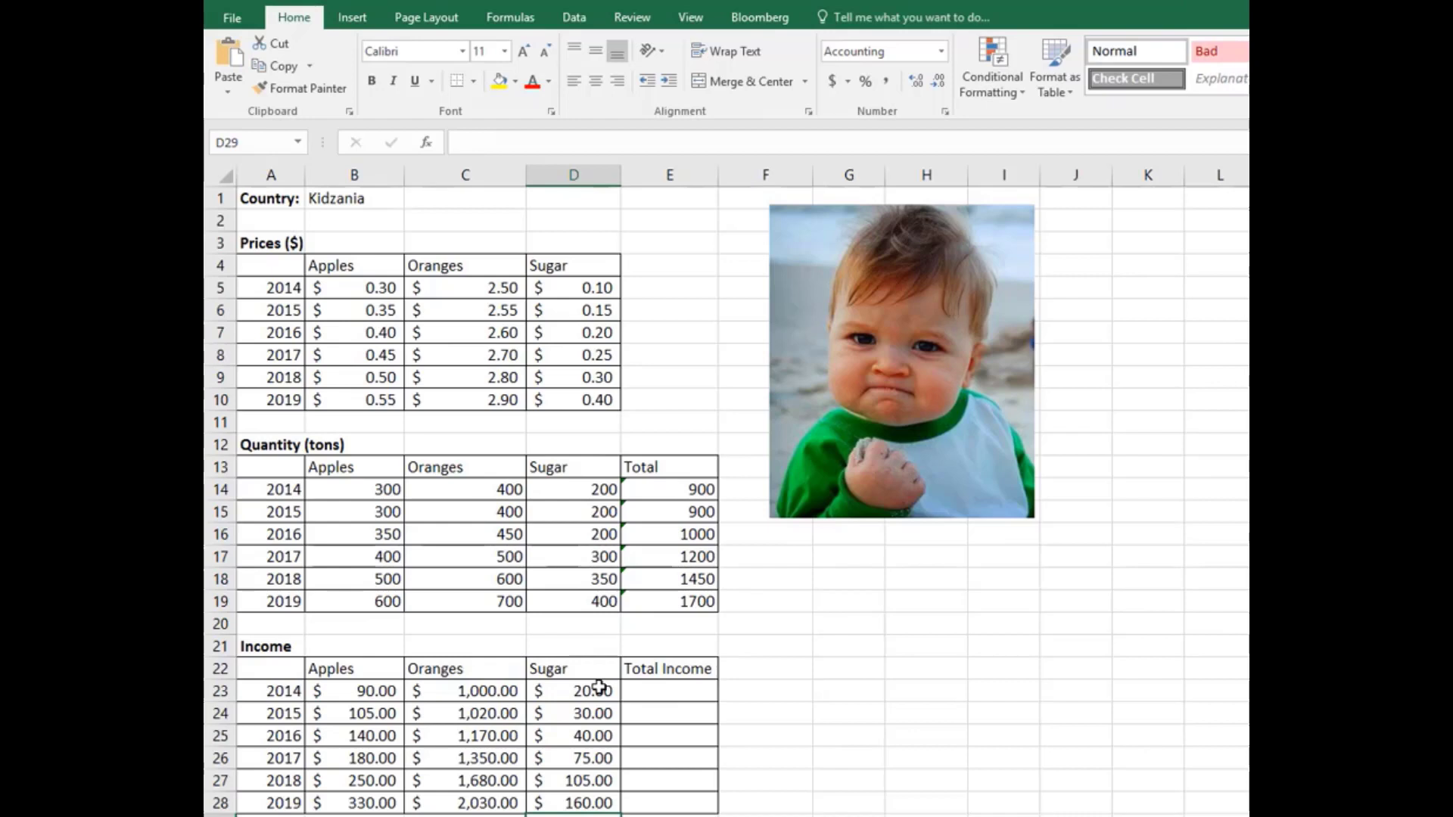
- Enter =SUM(B23:D23) in E23 so the 2014 Total Income shows $1,110.00
click(654, 691)
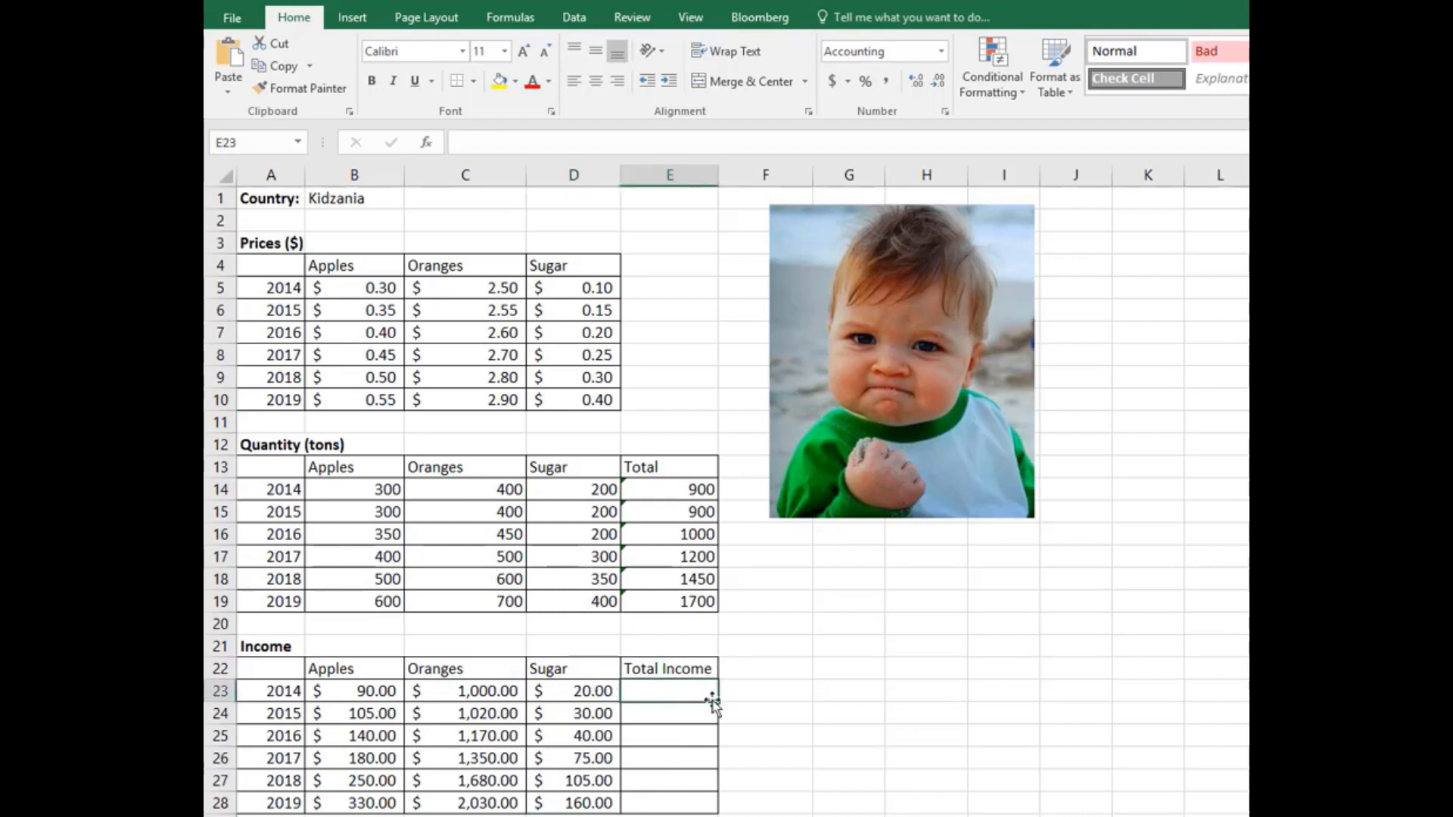
text(=)
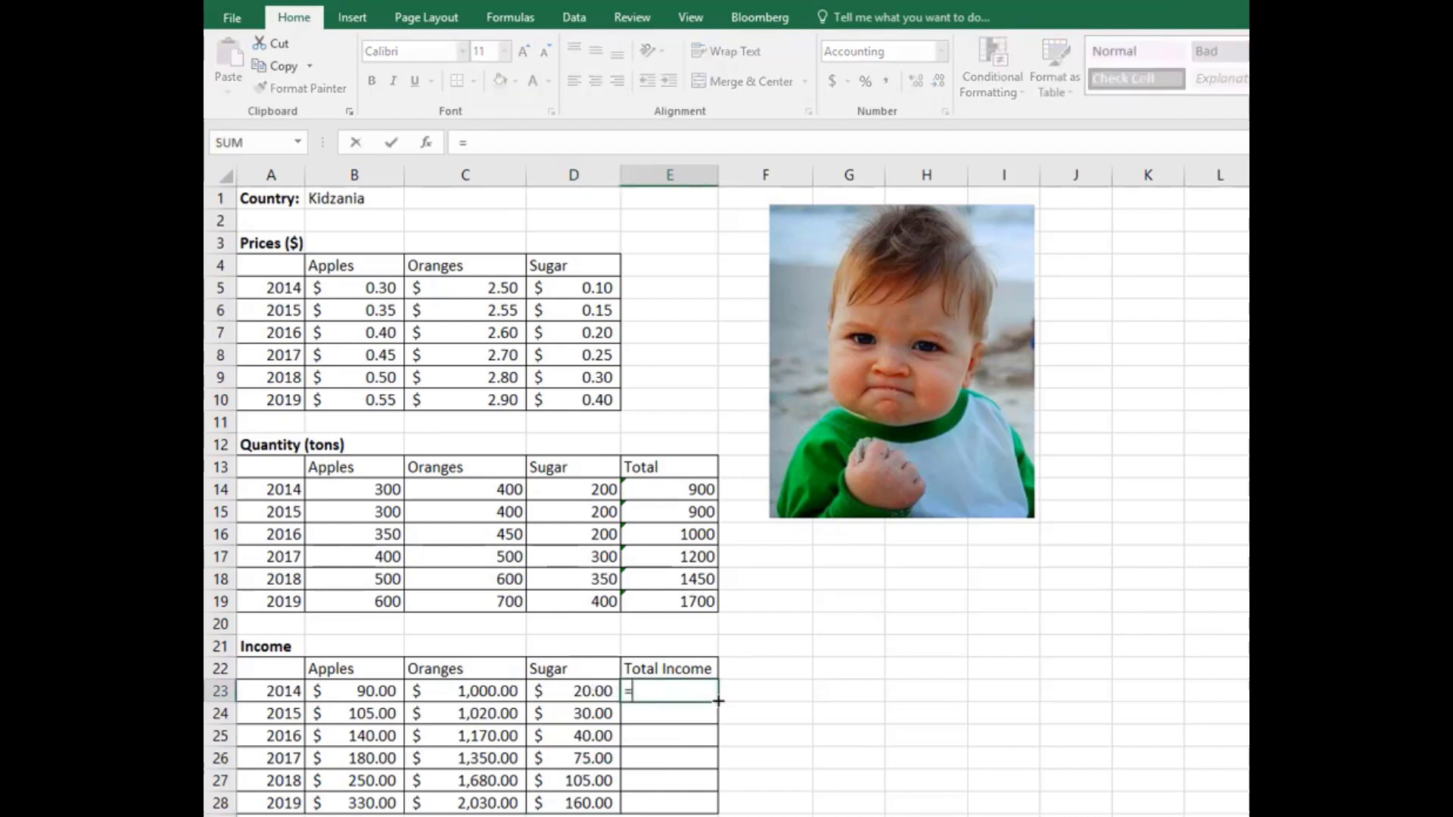
text(su)
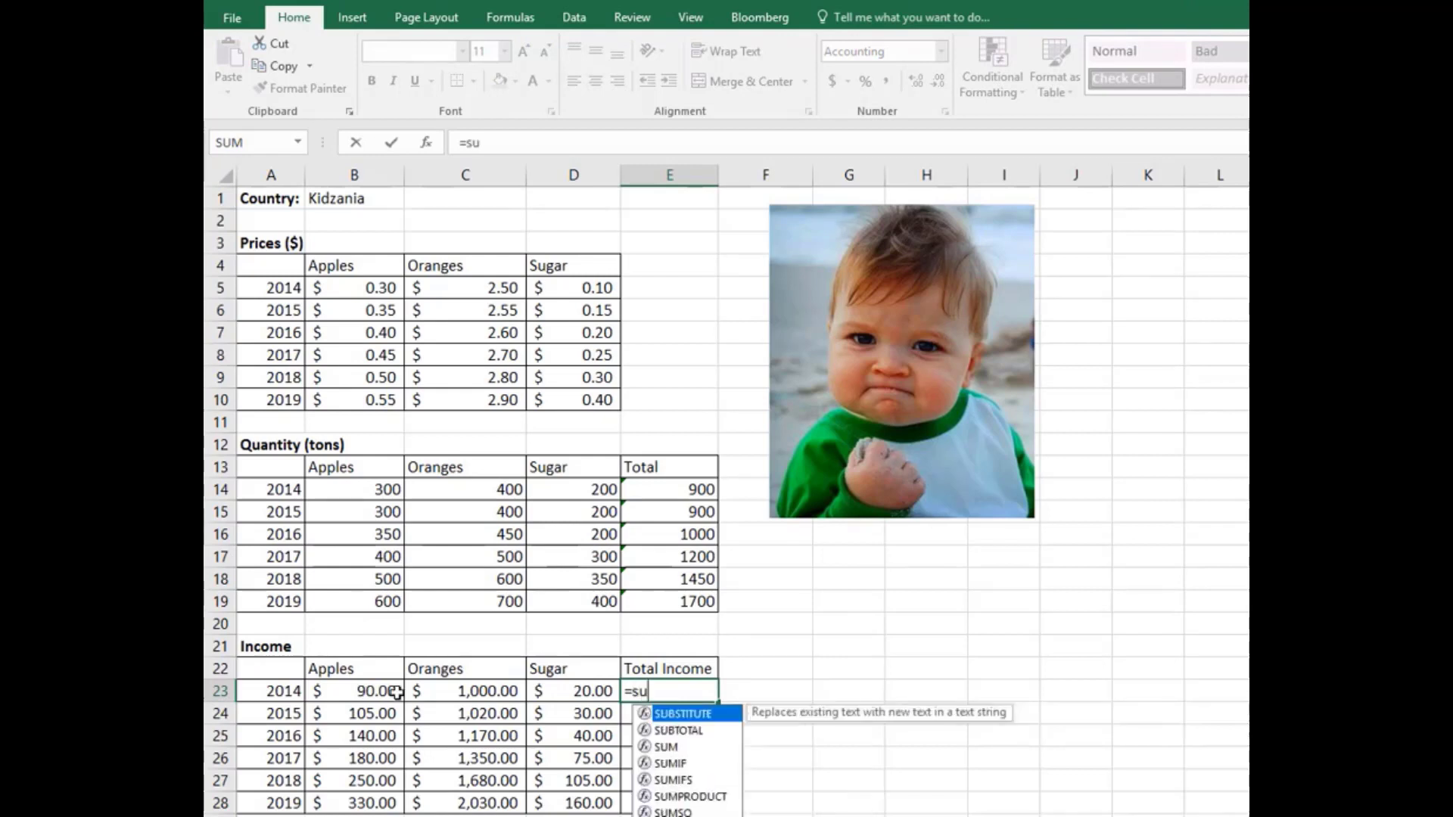
text(m()
drag(356, 692, 557, 692)
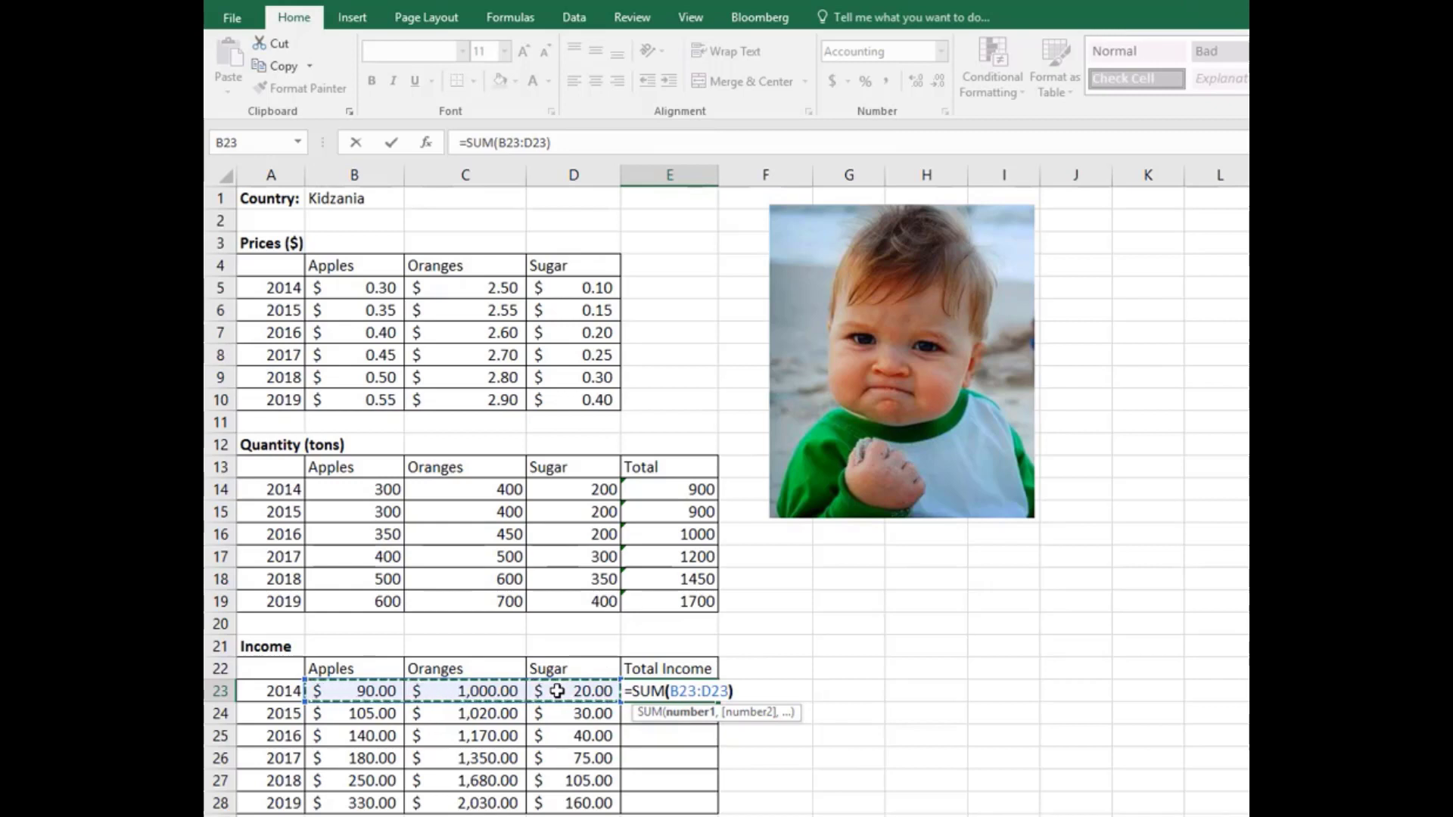
key(Return)
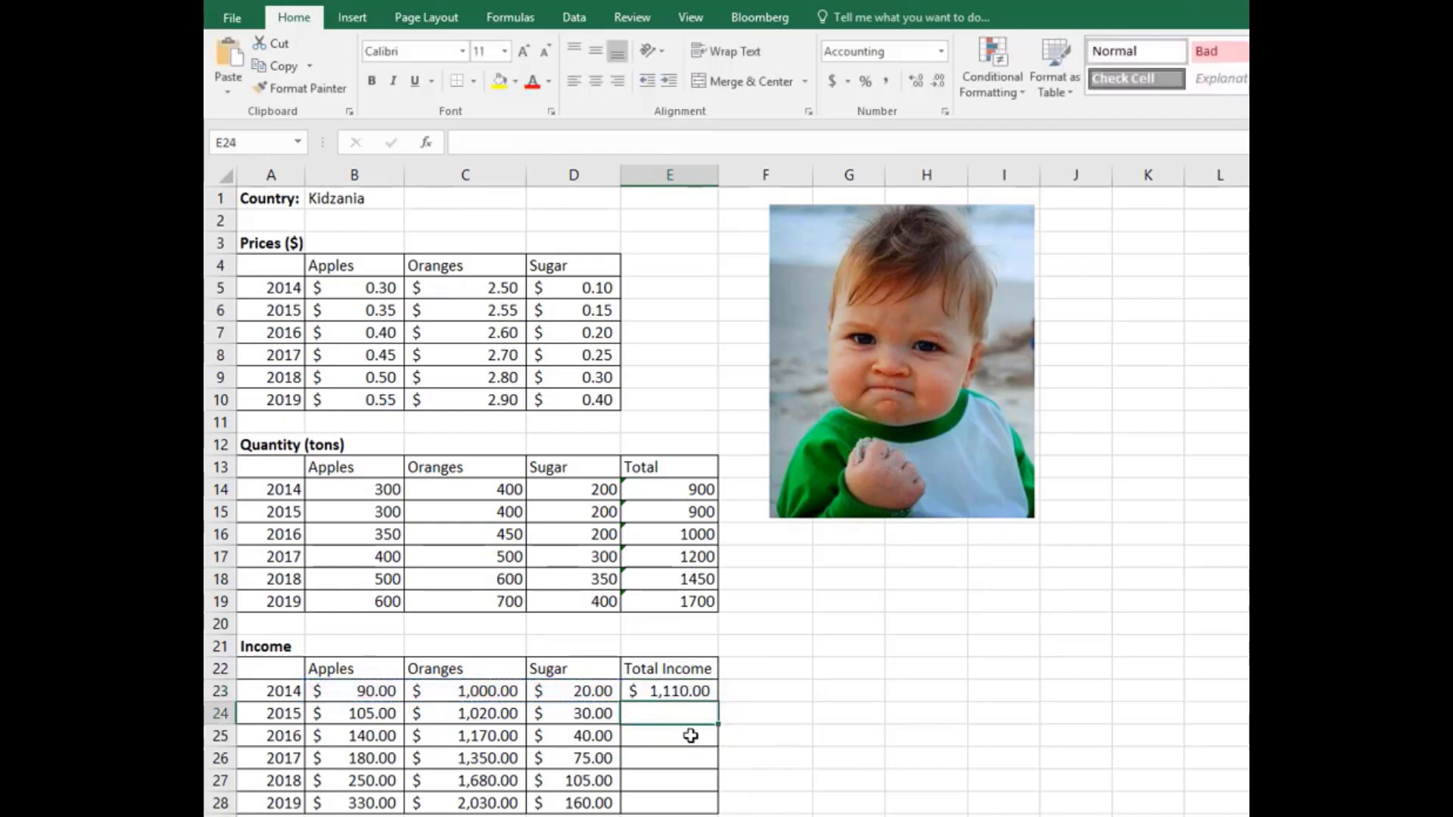
click(695, 694)
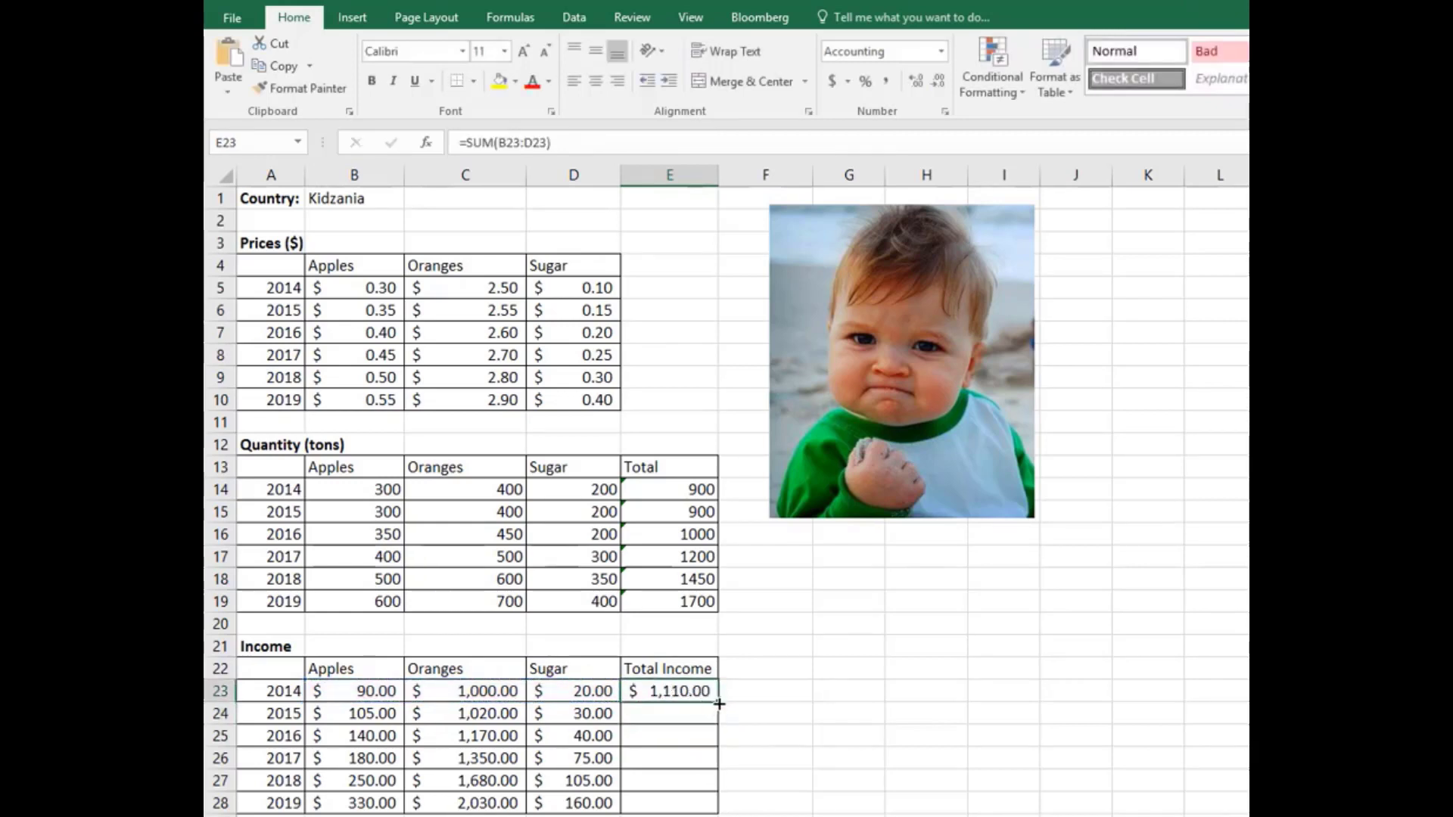
- Copy the E23 Total Income formula down to E28, showing $1,155.00 through $2,520.00
drag(717, 703, 707, 807)
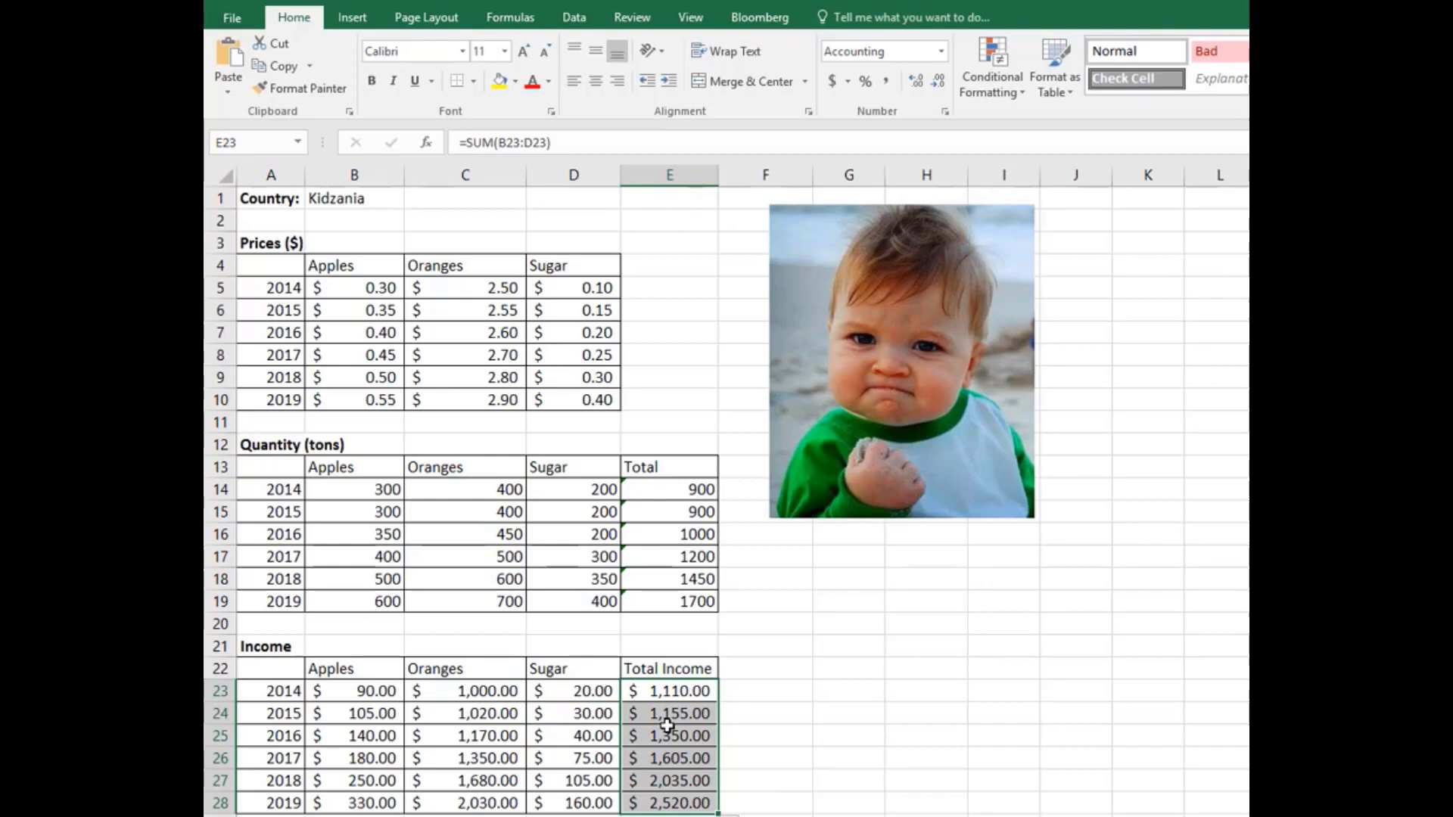
click(769, 698)
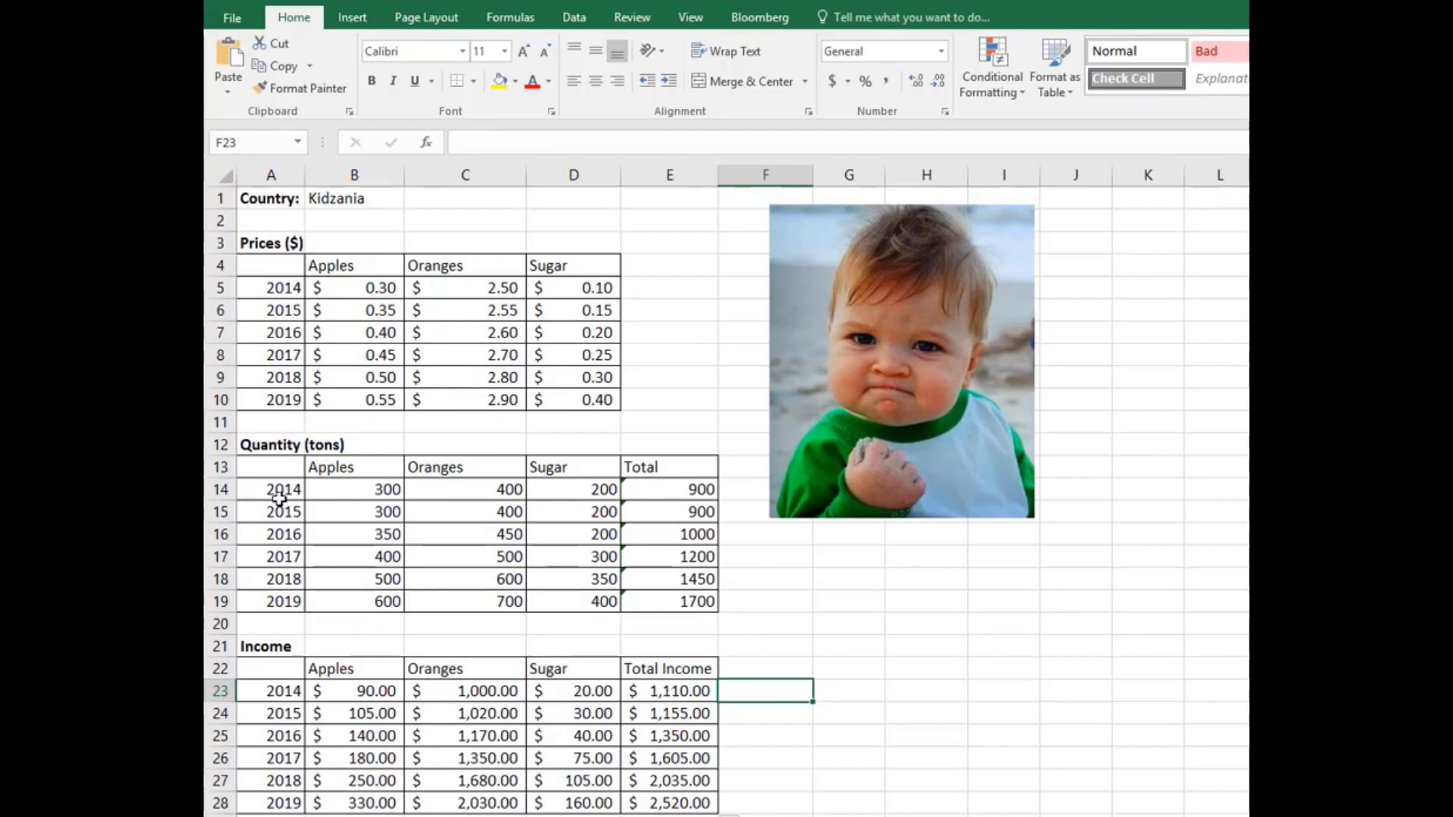
drag(279, 491, 279, 513)
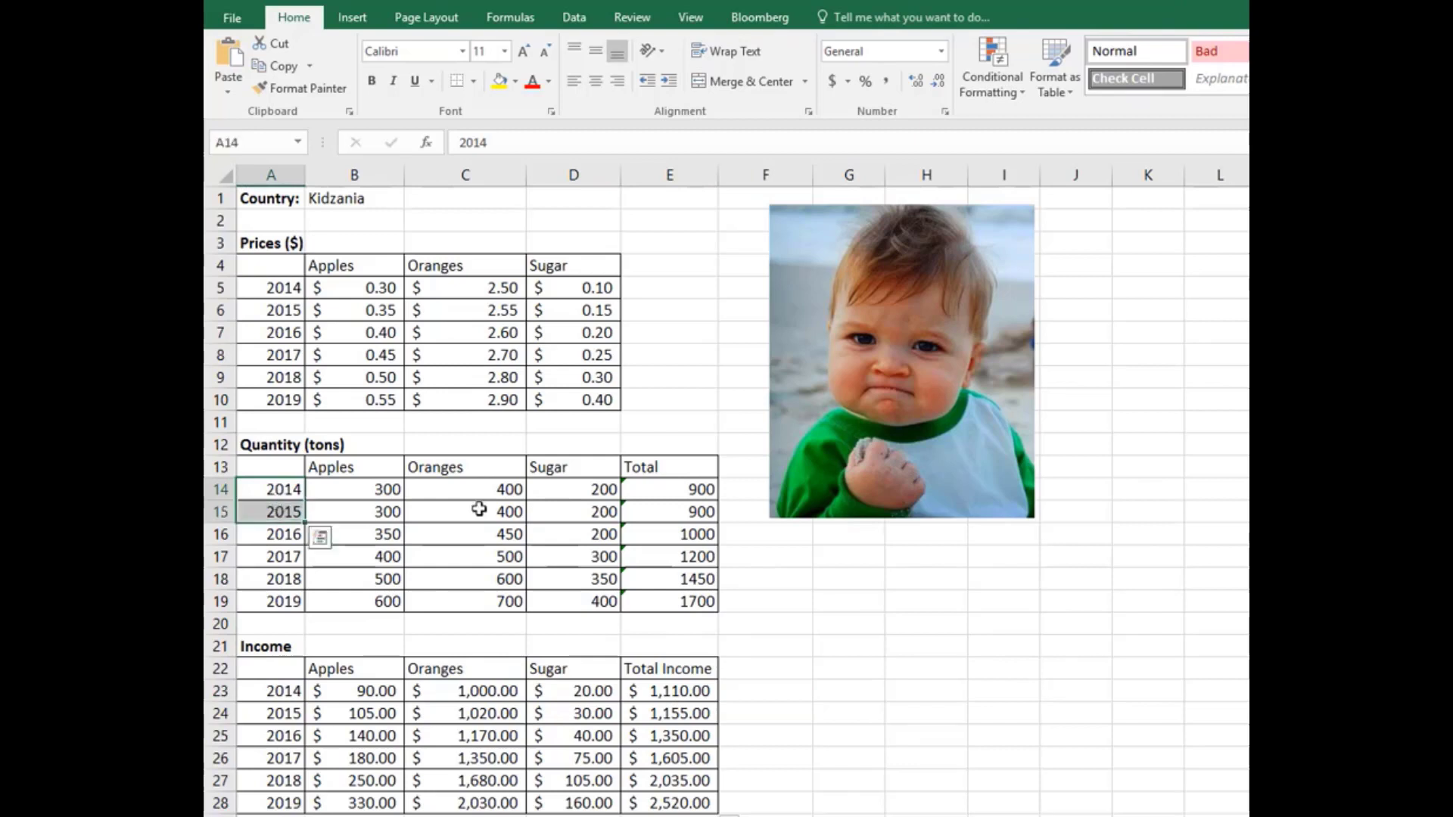
click(695, 489)
drag(694, 490, 691, 511)
click(681, 691)
drag(681, 691, 683, 719)
click(684, 719)
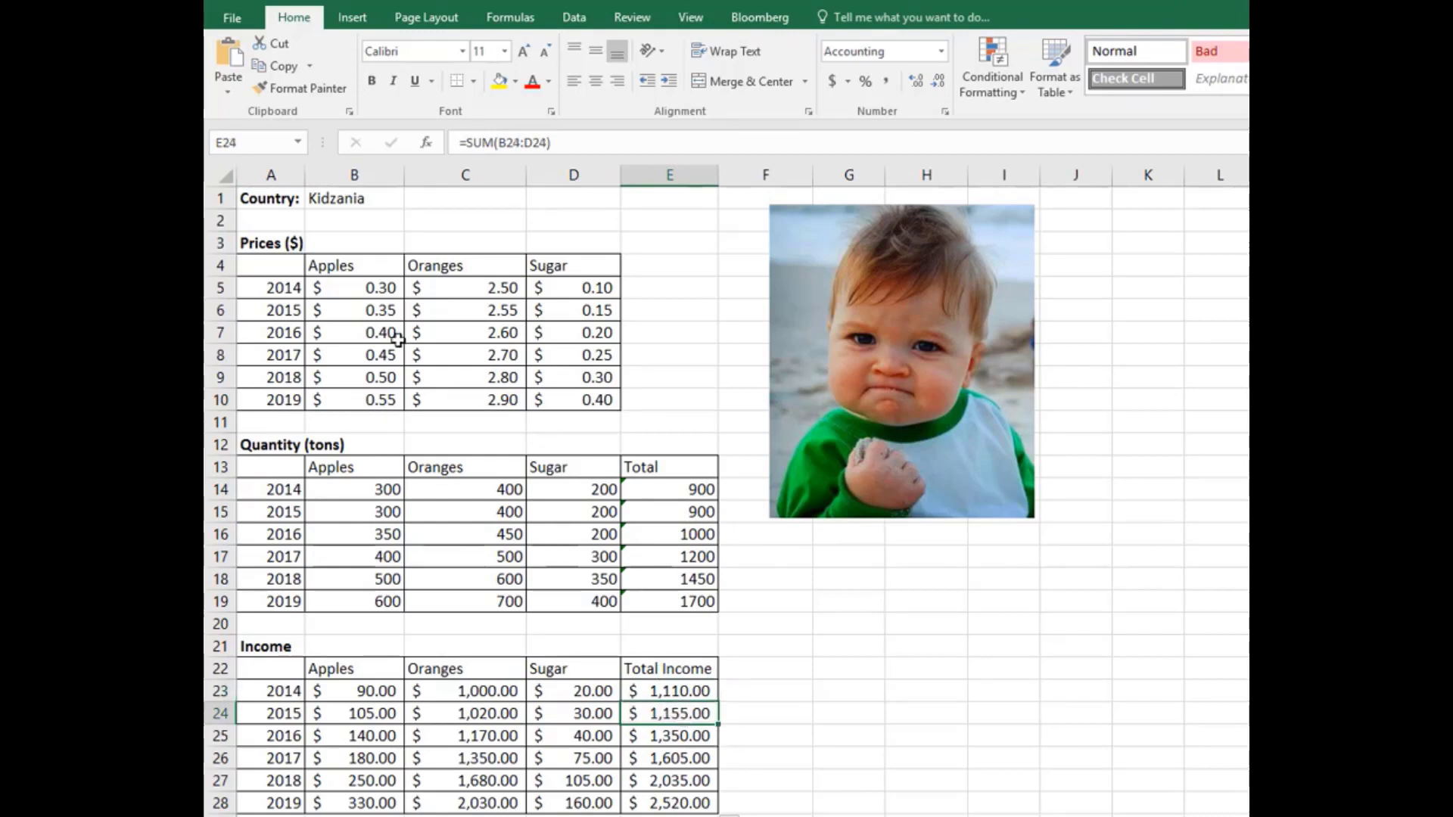